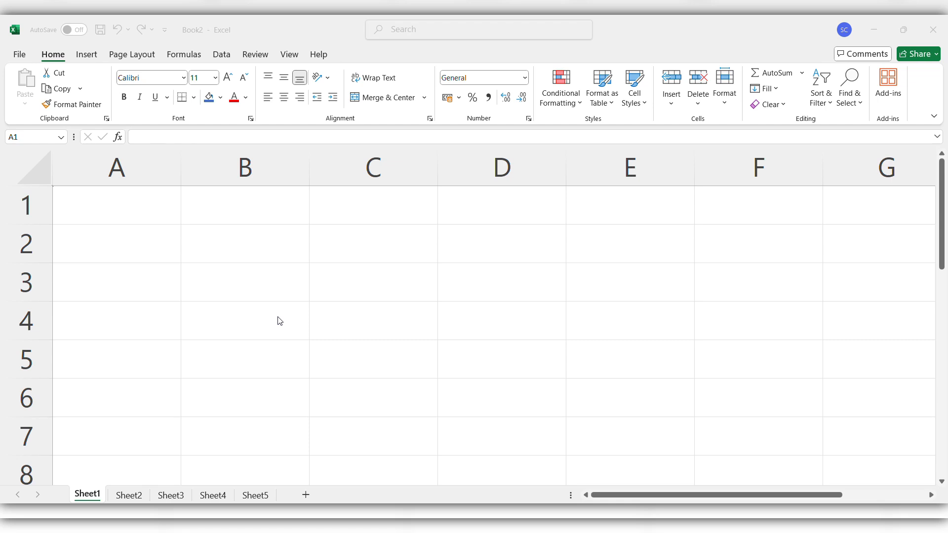
Enter the title "Creating Salary Slip in Excel" in cell A1.
{"action": "left_click", "coordinate": [243, 213]}
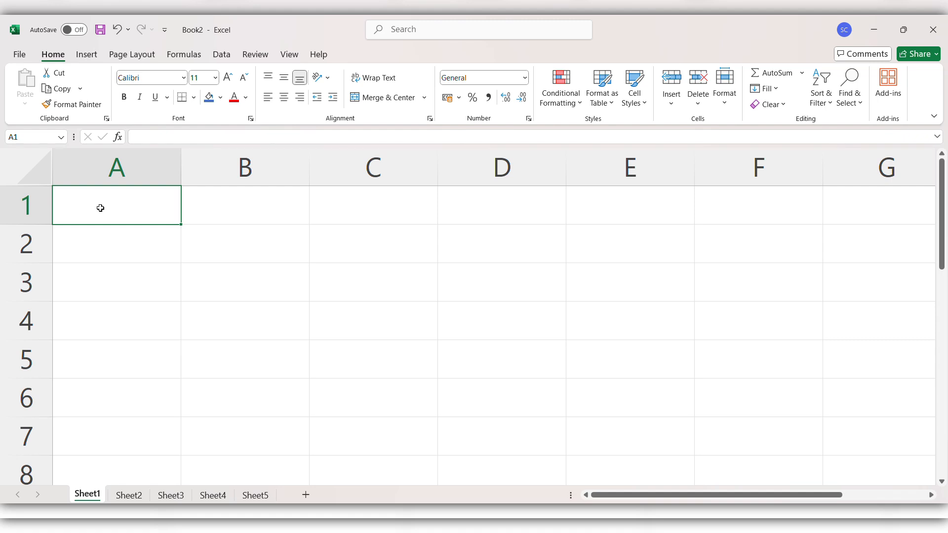
{"action": "type", "text": "Creat"}
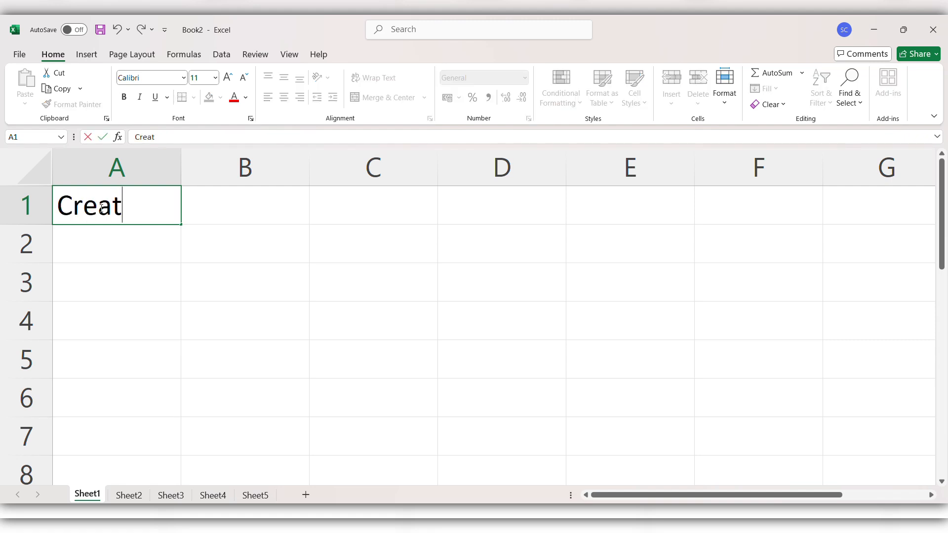
{"action": "type", "text": "ing"}
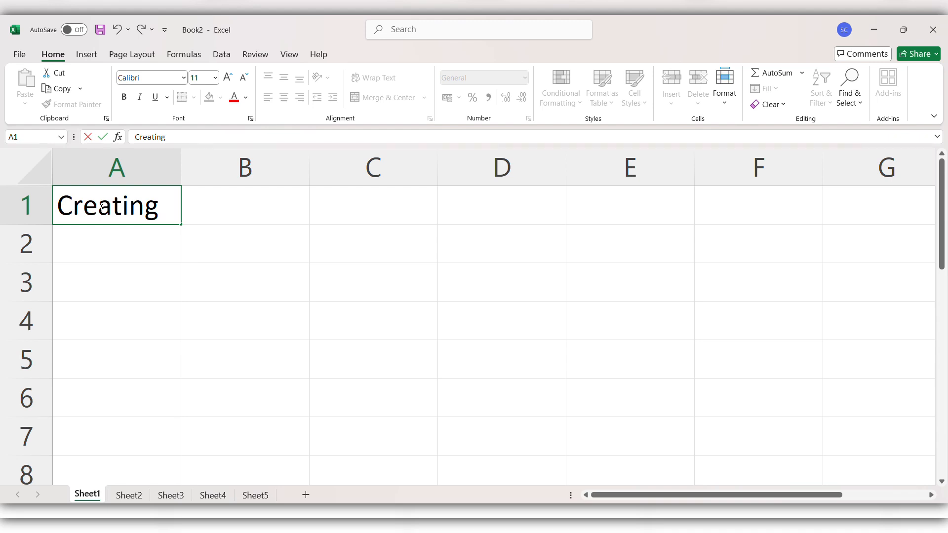
{"action": "type", "text": "Salary"}
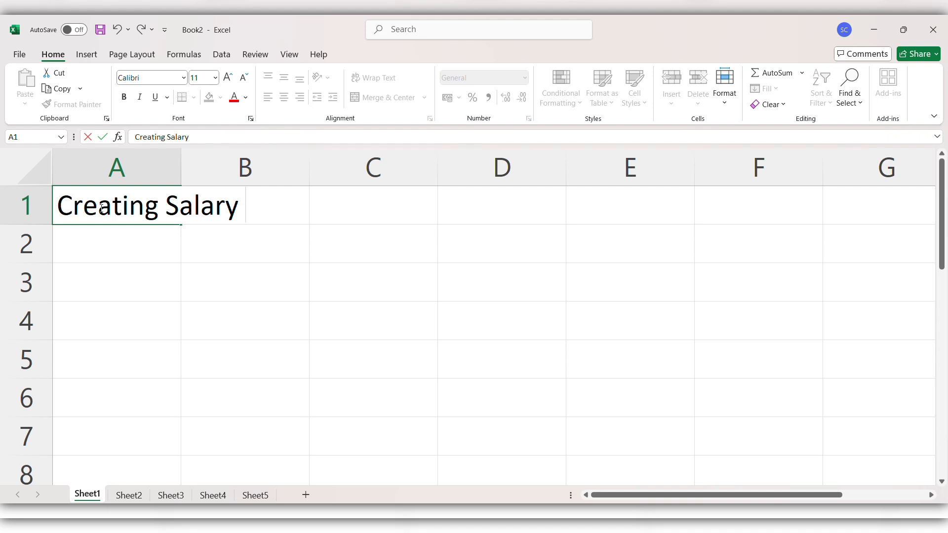
{"action": "type", "text": " Slip "}
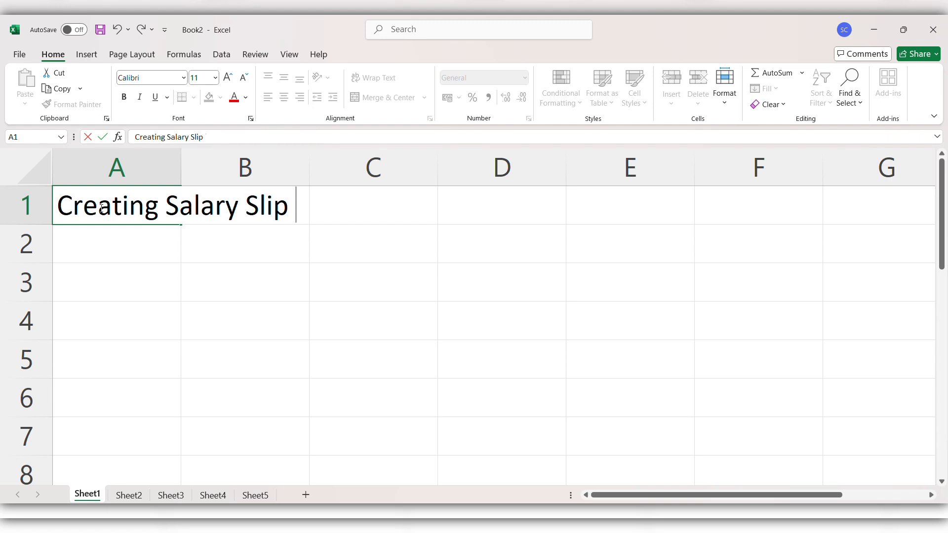
{"action": "type", "text": "in EXC"}
{"action": "key", "text": "BackSpace"}
{"action": "key", "text": "BackSpace"}
{"action": "type", "text": "xc"}
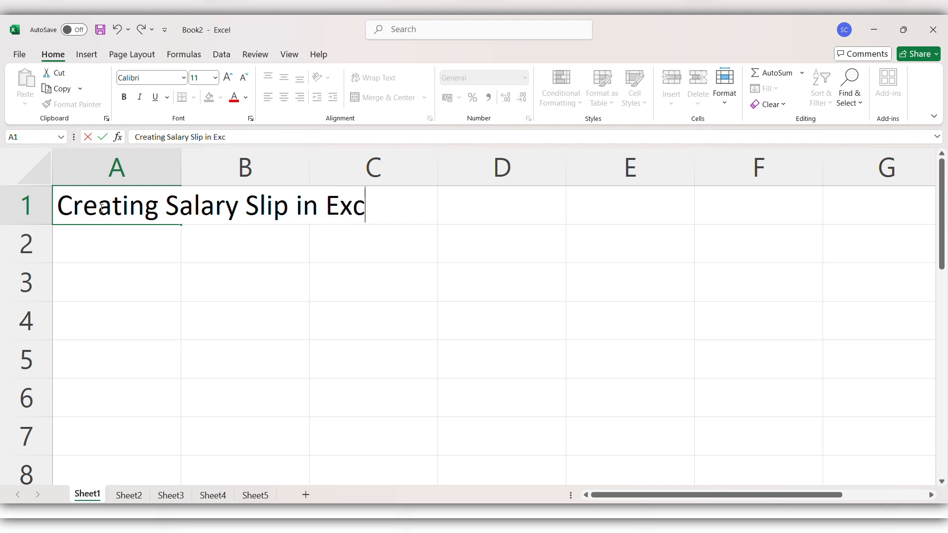
{"action": "type", "text": "el"}
Enter "Computer Knowledge" in cell A2 below the title.
{"action": "left_click", "coordinate": [162, 254]}
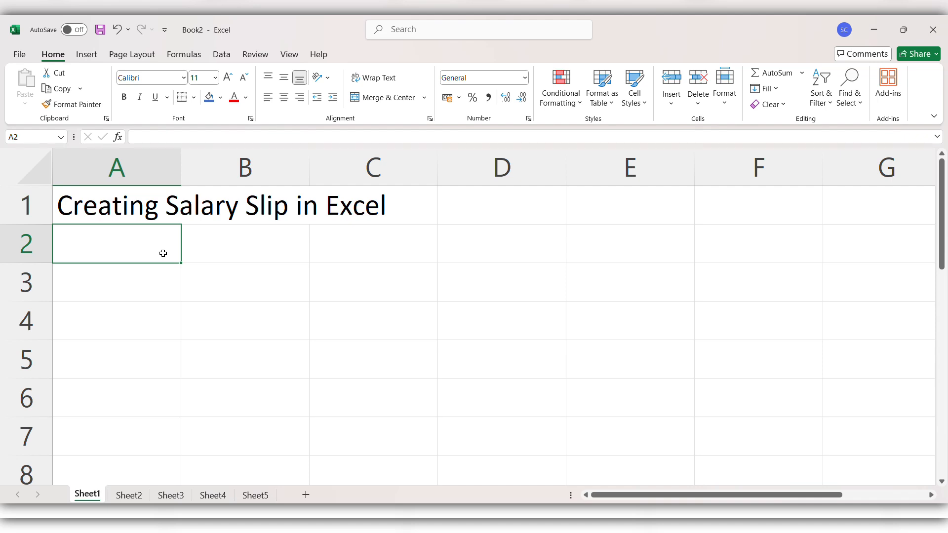
{"action": "type", "text": "Computer"}
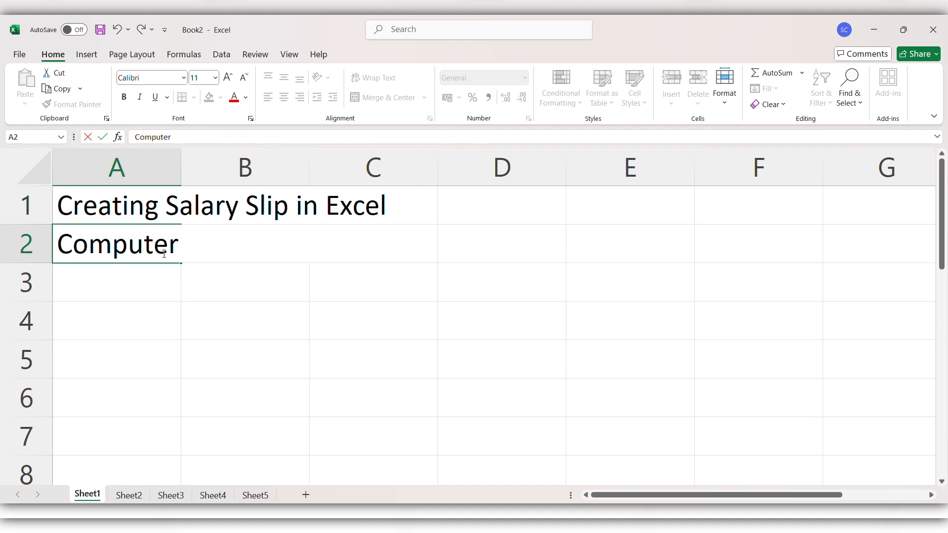
{"action": "type", "text": " Know"}
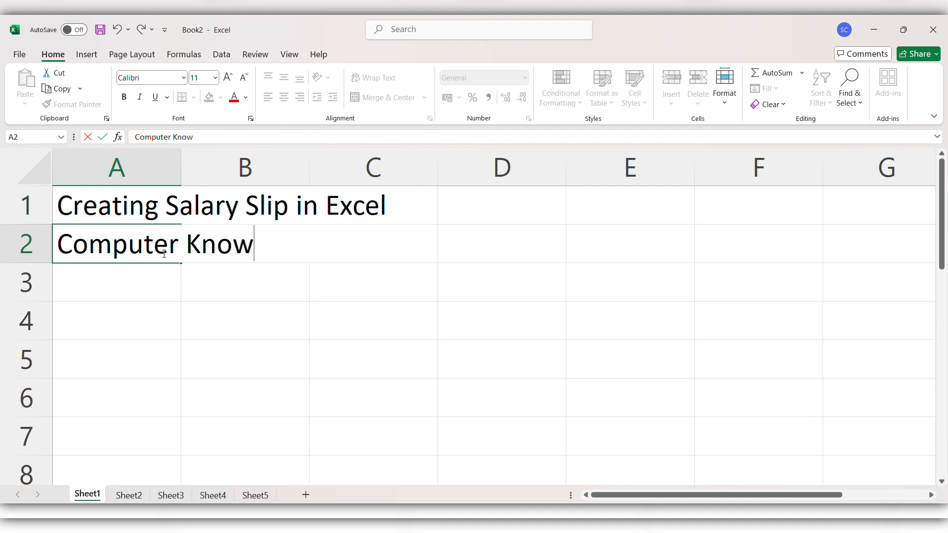
{"action": "type", "text": "ledge"}
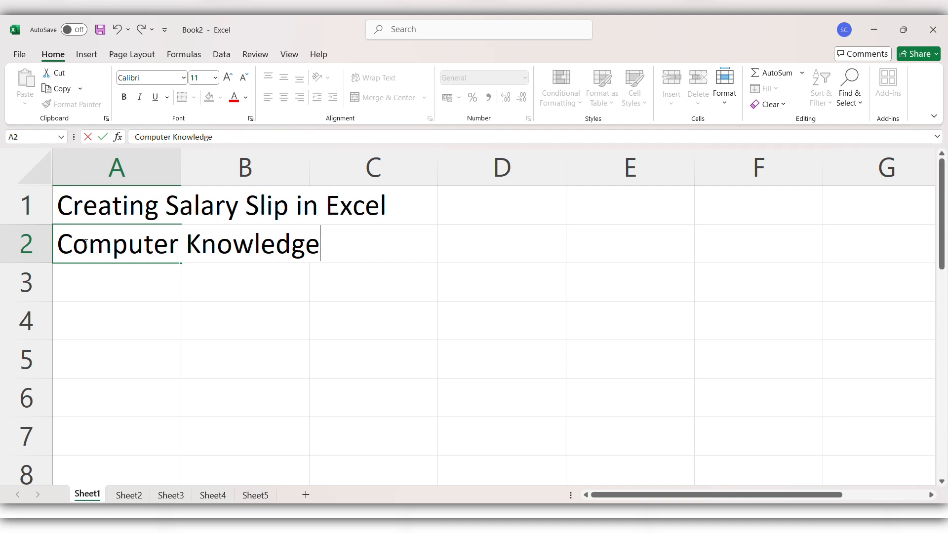
Enter the column heading "Employee Name" in cell A3.
{"action": "left_click", "coordinate": [92, 285]}
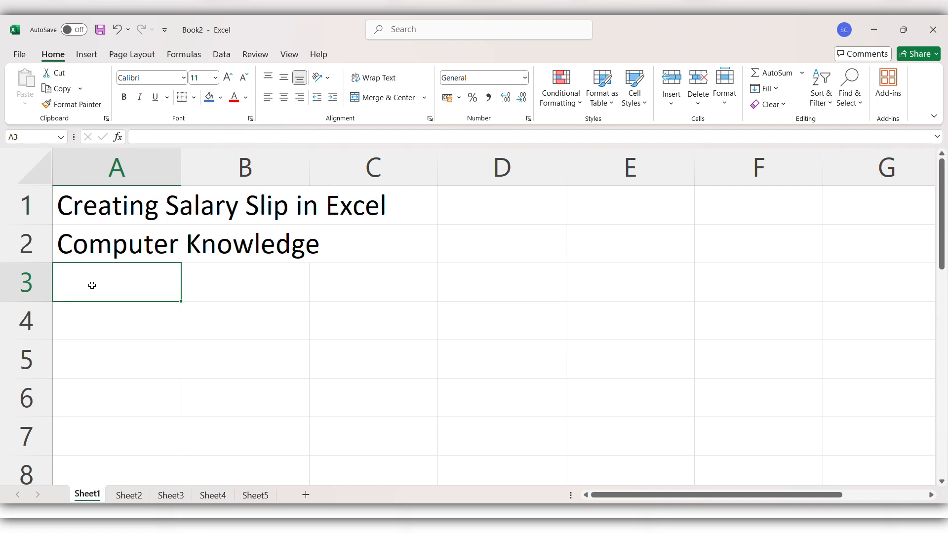
{"action": "type", "text": "E"}
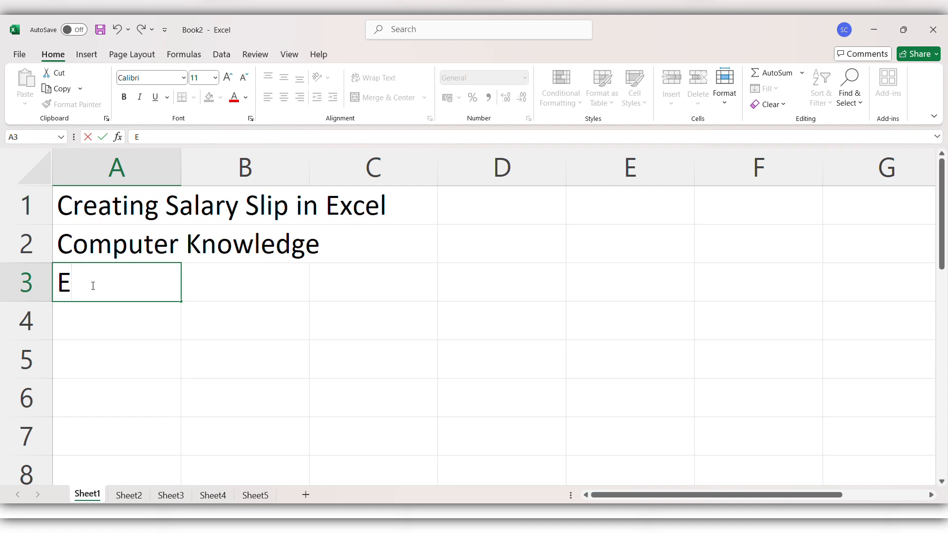
{"action": "type", "text": "mploye"}
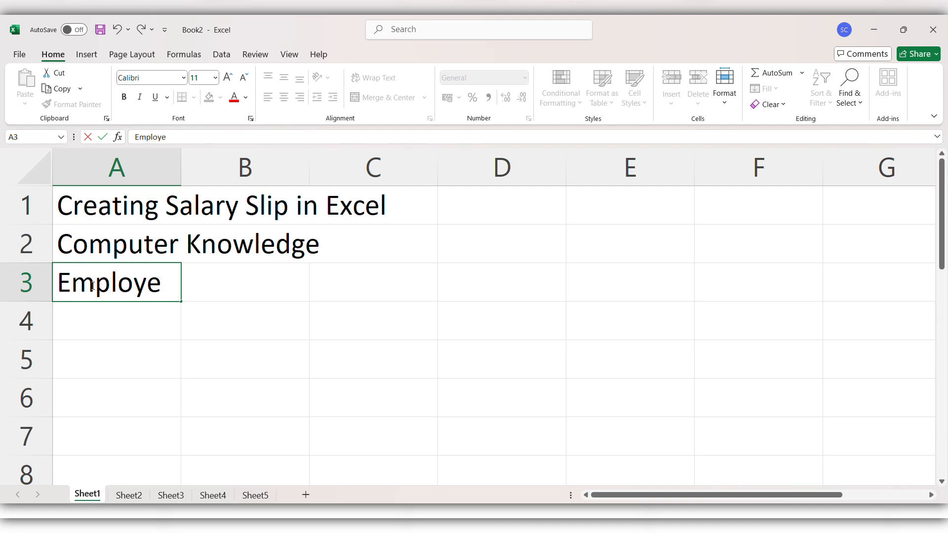
{"action": "type", "text": "e Name"}
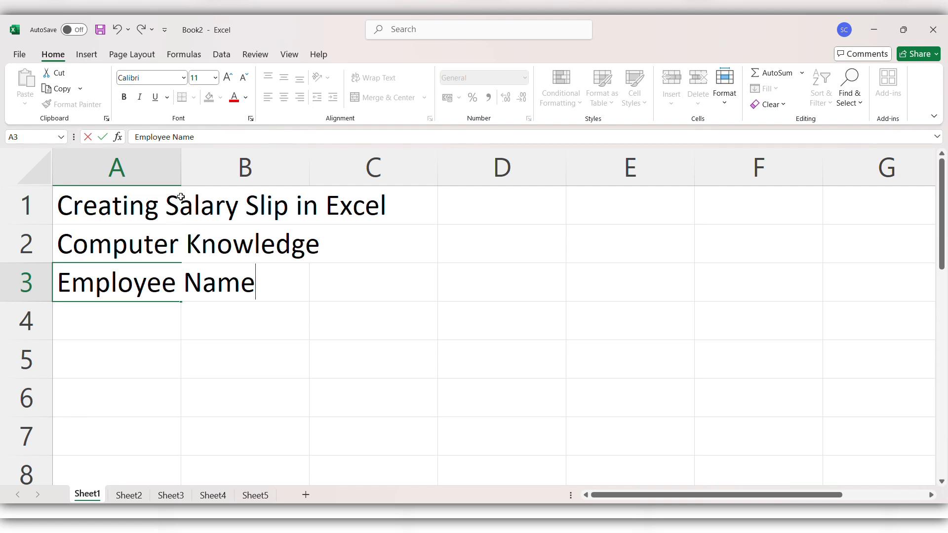
Auto-fit the width of column A to its longest entry.
{"action": "double_click", "coordinate": [181, 183]}
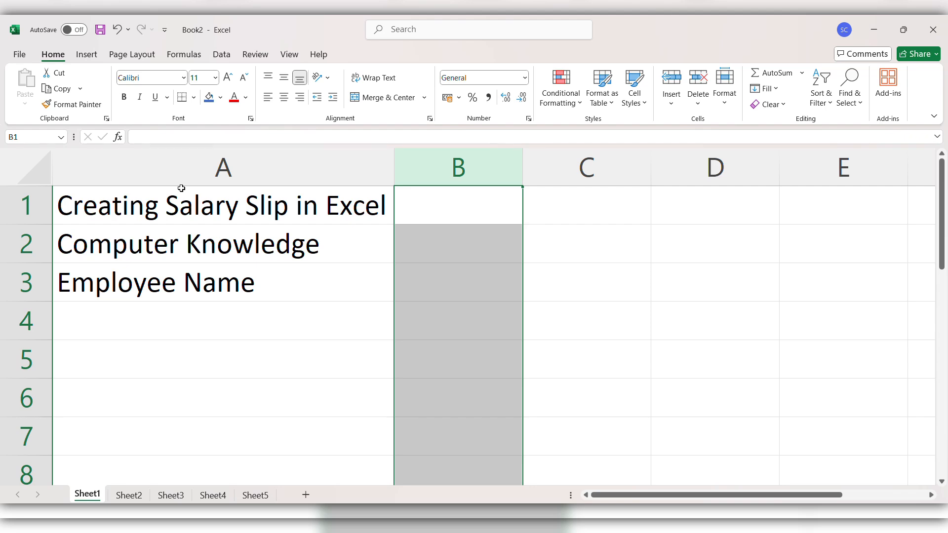
{"action": "left_click", "coordinate": [424, 279]}
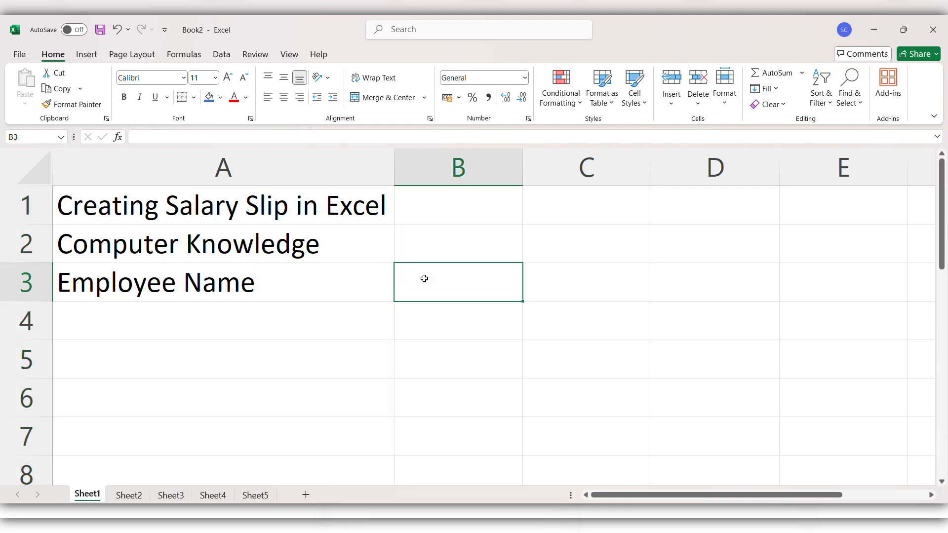
{"action": "double_click", "coordinate": [394, 184]}
{"action": "left_click", "coordinate": [394, 185]}
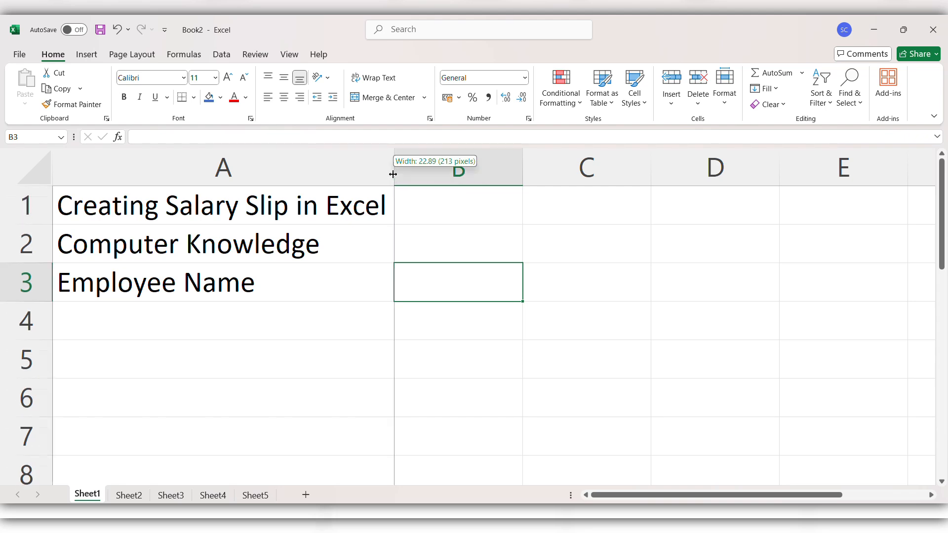
{"action": "left_click", "coordinate": [384, 172]}
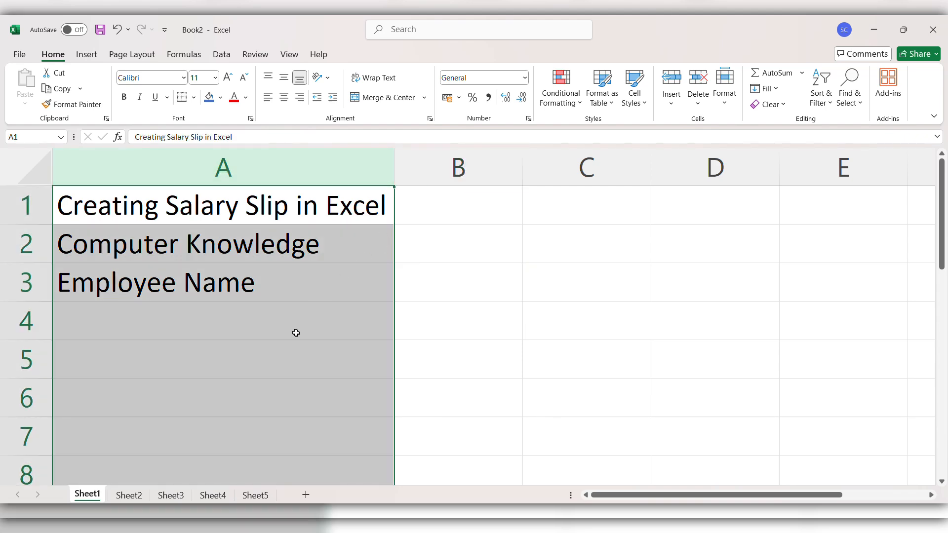
Enter the heading "Basic Salary" in cell B3 and widen column B to fit the text.
{"action": "left_click", "coordinate": [410, 276]}
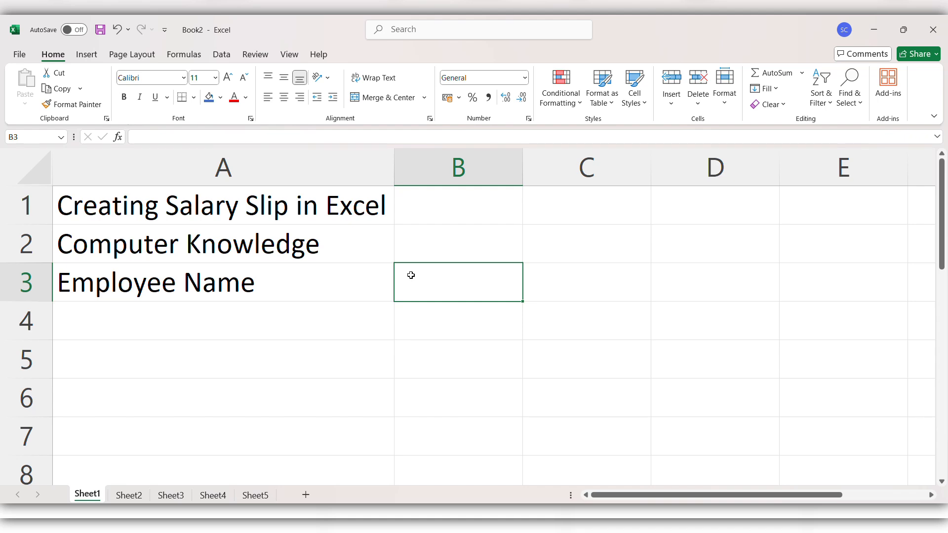
{"action": "type", "text": "Basic"}
{"action": "type", "text": " Sak"}
{"action": "type", "text": "="}
{"action": "key", "text": "BackSpace"}
{"action": "key", "text": "BackSpace"}
{"action": "type", "text": "lary"}
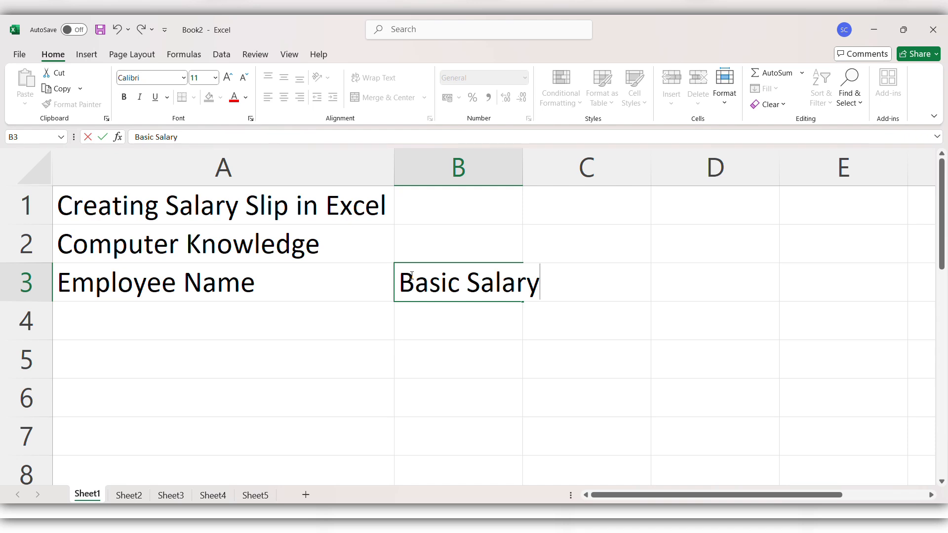
{"action": "key", "text": "Tab"}
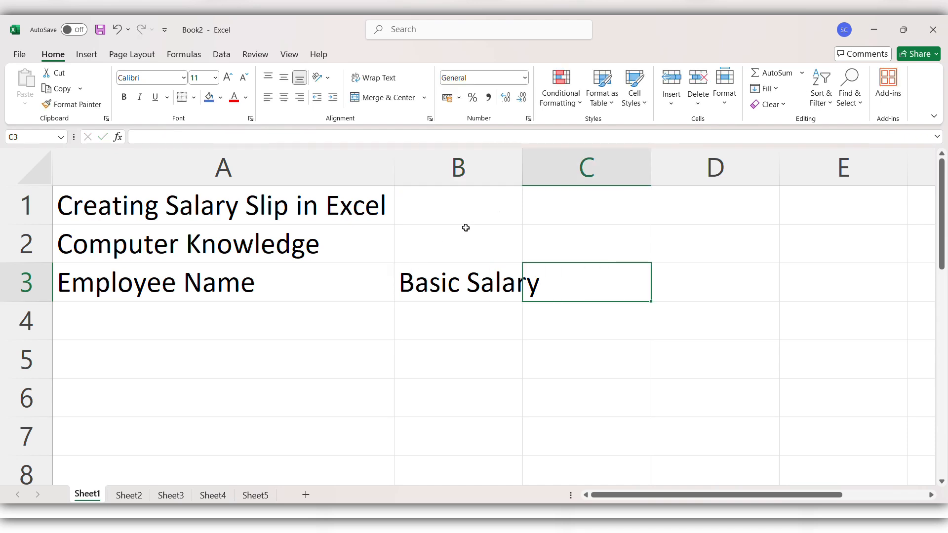
{"action": "left_click", "coordinate": [509, 166]}
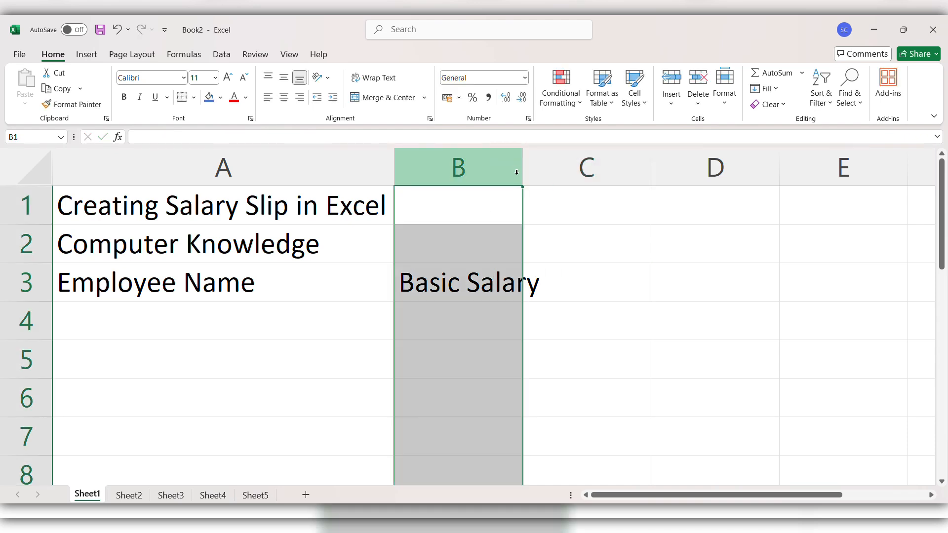
{"action": "left_click_drag", "start_coordinate": [521, 173], "coordinate": [546, 210]}
Enter the allowance headings "D.A(10%)" in cell C3 and "T.A(12%)" in cell D3.
{"action": "left_click", "coordinate": [592, 283]}
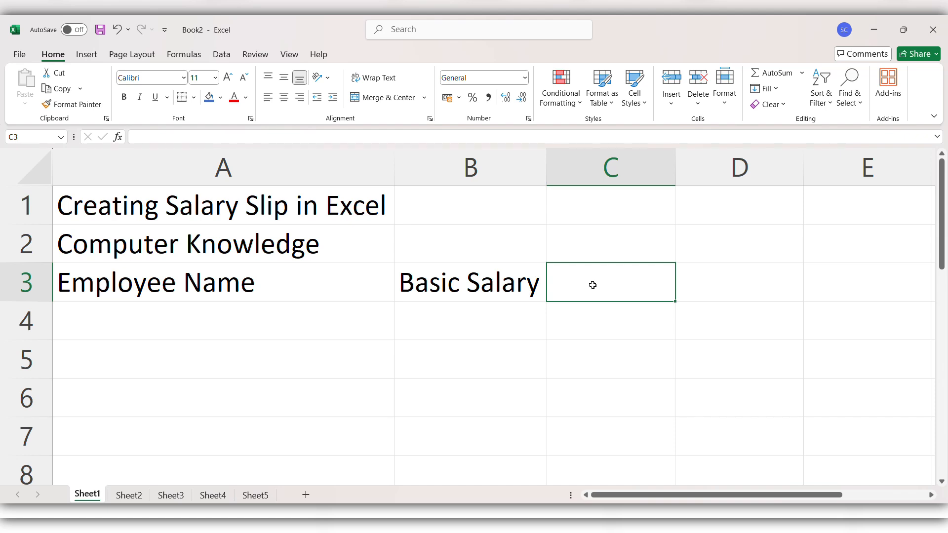
{"action": "type", "text": "D"}
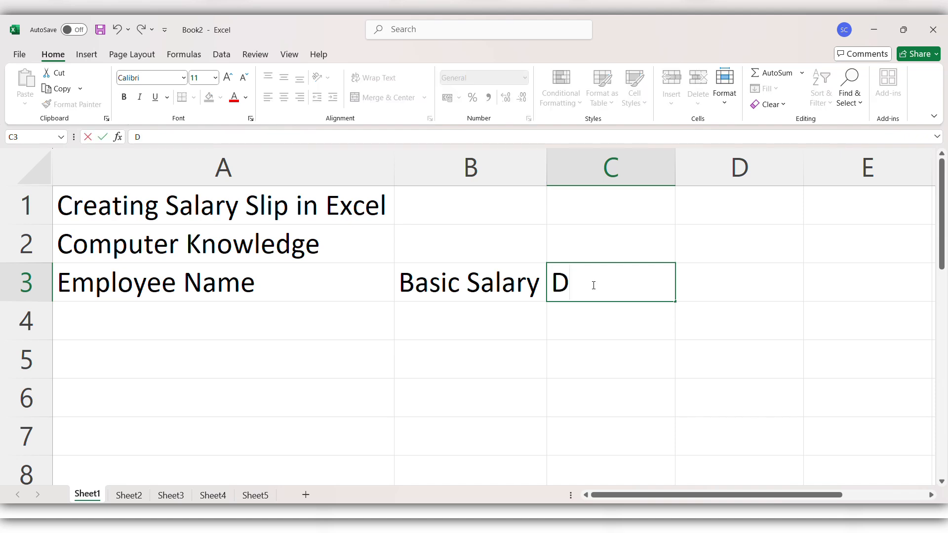
{"action": "type", "text": ".A(10%"}
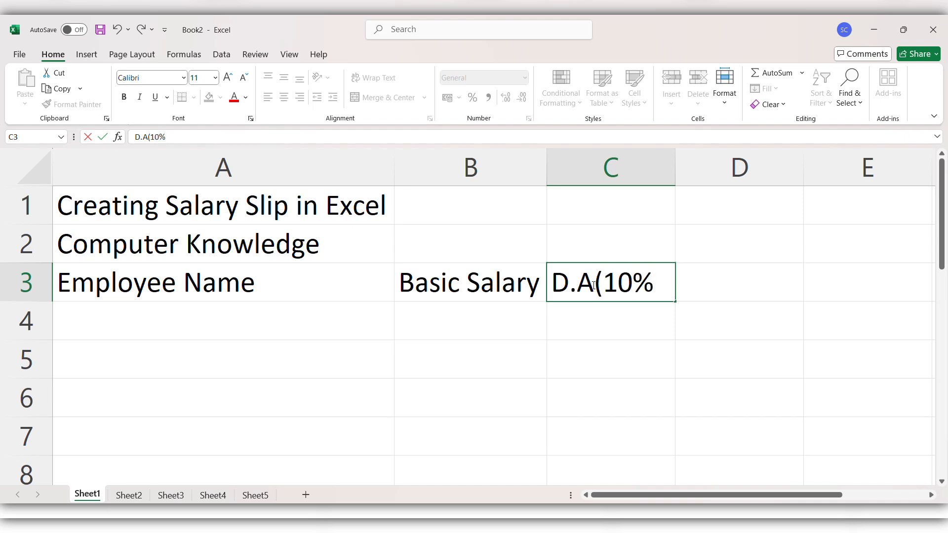
{"action": "type", "text": ")"}
{"action": "key", "text": "Tab"}
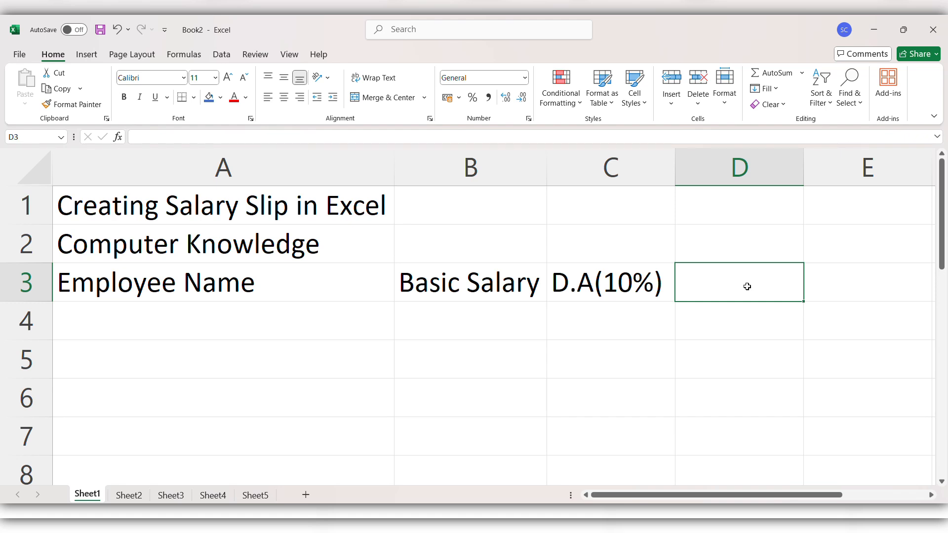
{"action": "type", "text": "T.A"}
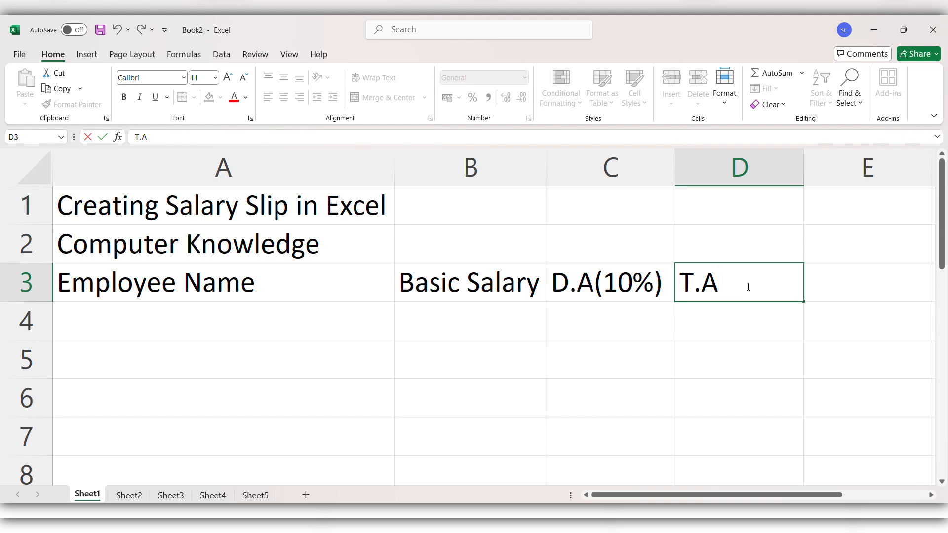
{"action": "type", "text": "(12%)"}
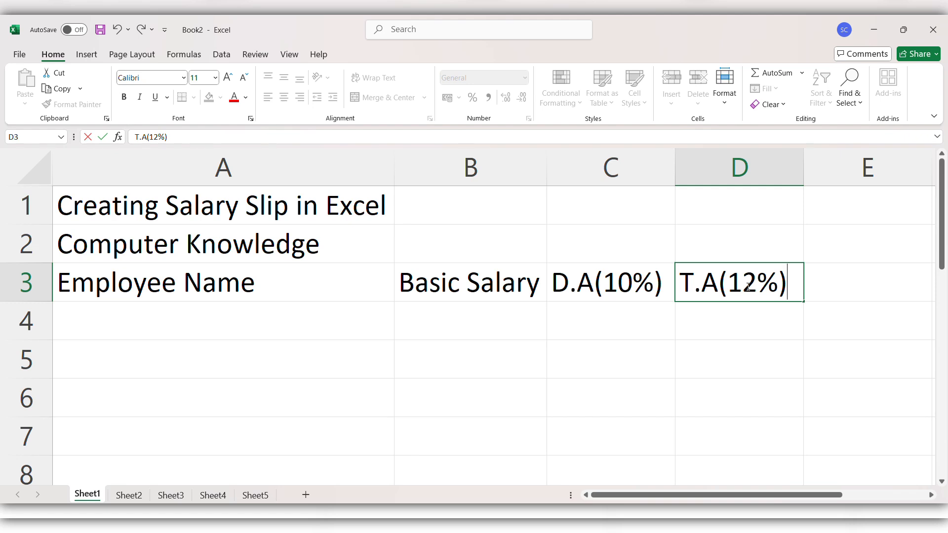
{"action": "key", "text": "Tab"}
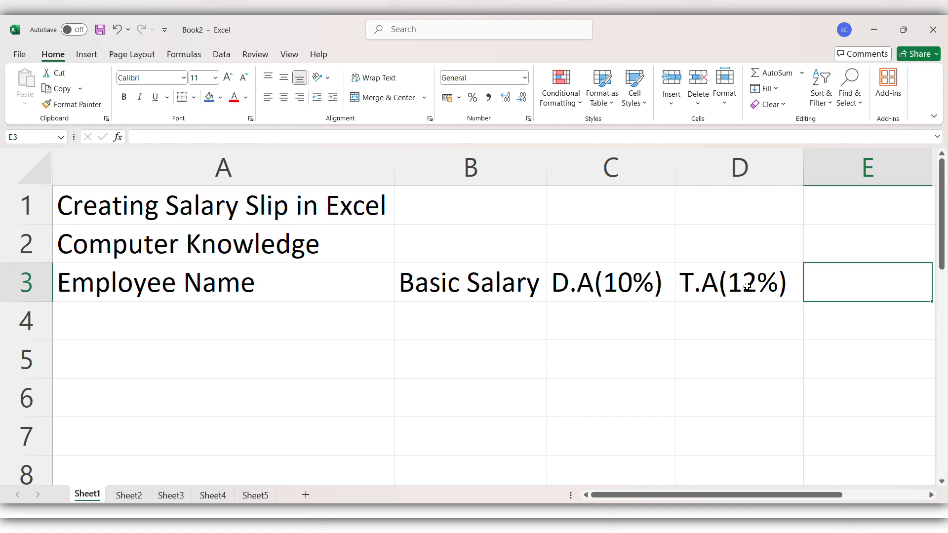
Enter the heading "Gross salary" in cell E3 and auto-fit column E to the text.
{"action": "type", "text": "Gross salary"}
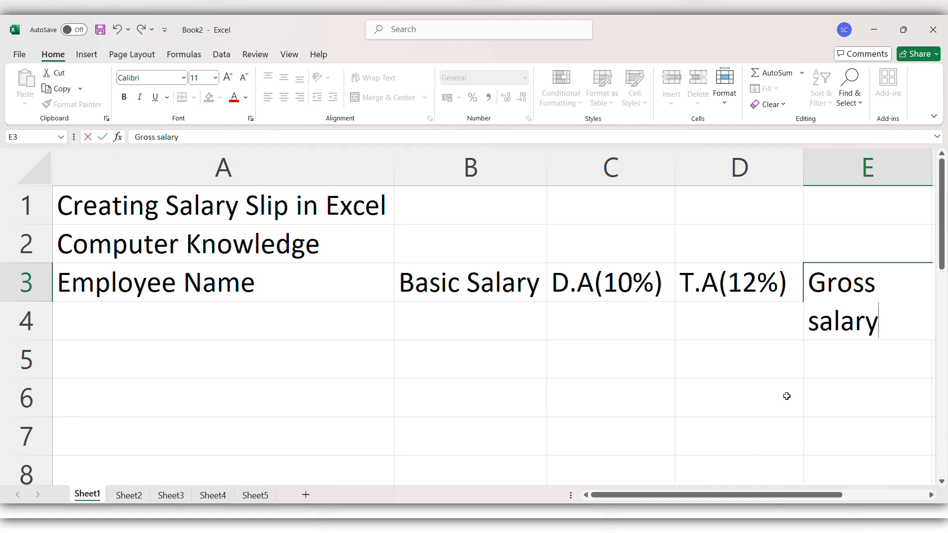
{"action": "left_click", "coordinate": [726, 377]}
{"action": "scroll", "coordinate": [742, 303], "scroll_direction": "down", "scroll_amount": 2}
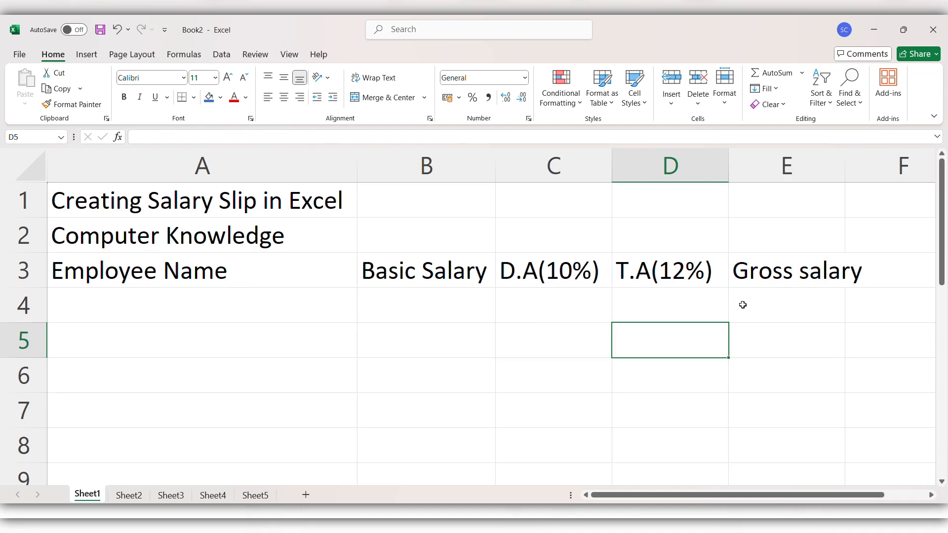
{"action": "double_click", "coordinate": [842, 167]}
Enter the deduction heading "P.F(8%)" in cell F3.
{"action": "left_click", "coordinate": [906, 279]}
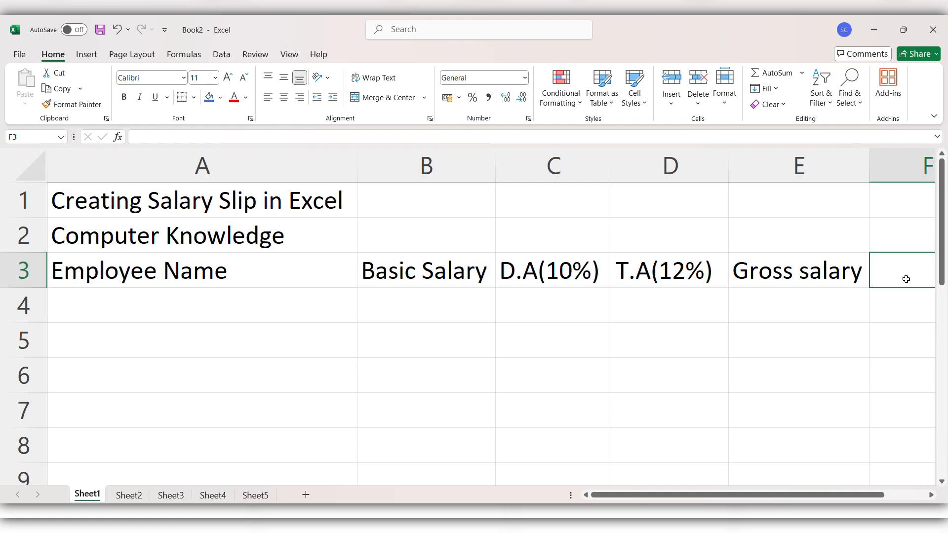
{"action": "type", "text": "p"}
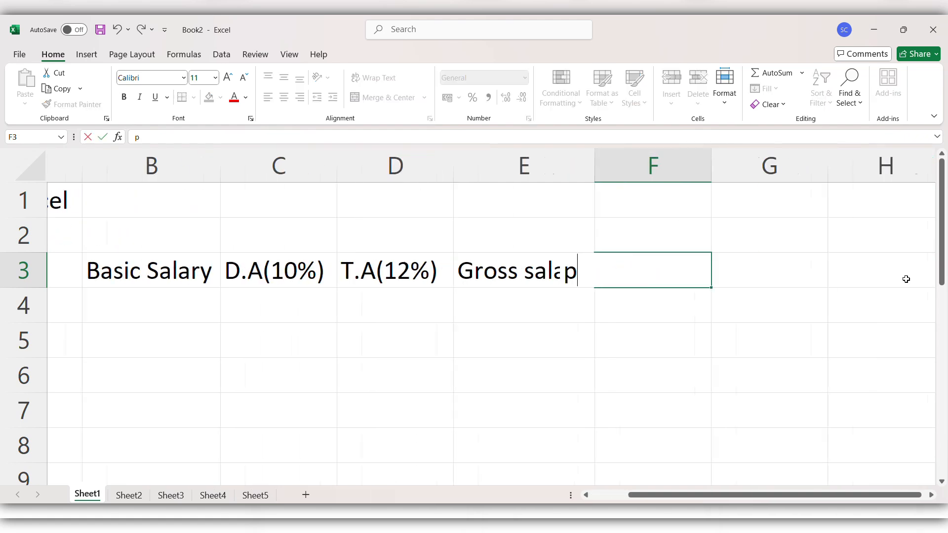
{"action": "key", "text": "BackSpace"}
{"action": "type", "text": "P.F"}
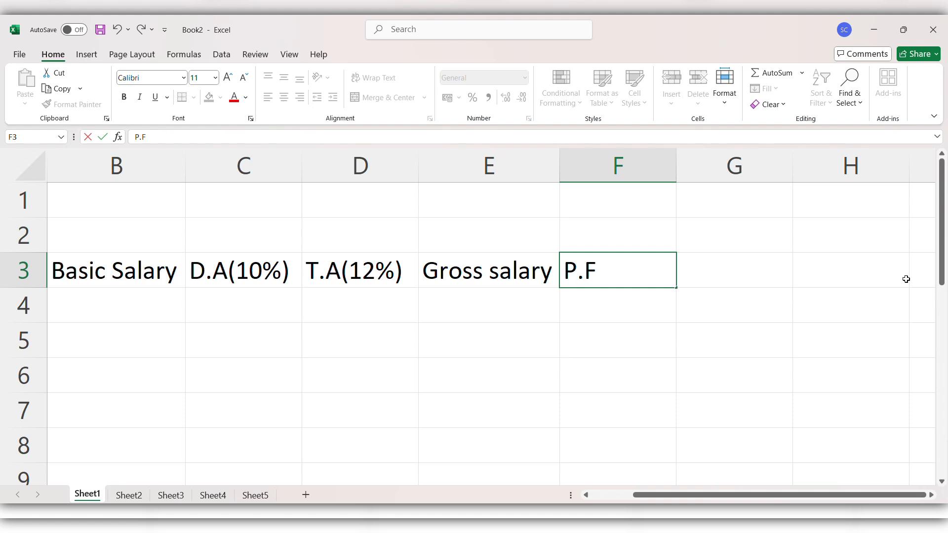
{"action": "type", "text": "(8%)"}
{"action": "key", "text": "Tab"}
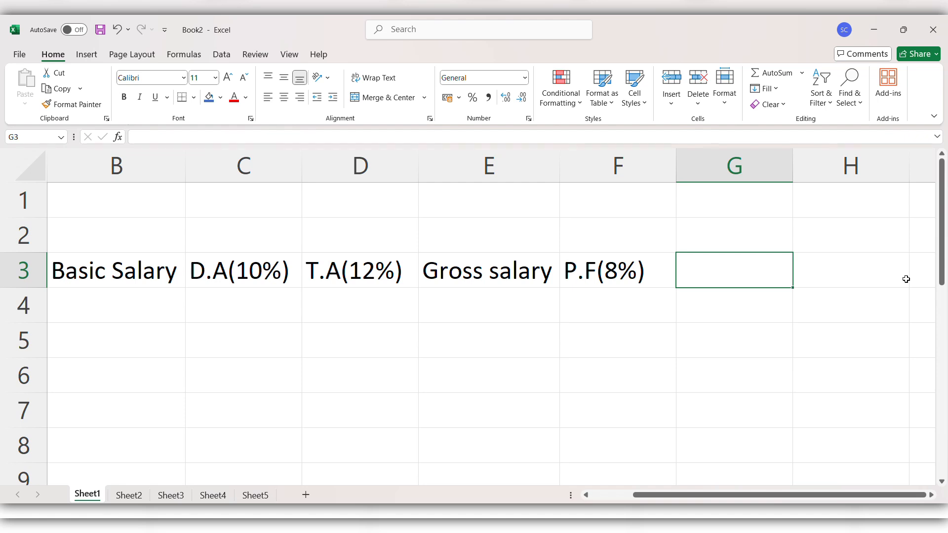
Enter the heading "Net Salary" in cell G3.
{"action": "type", "text": "Net"}
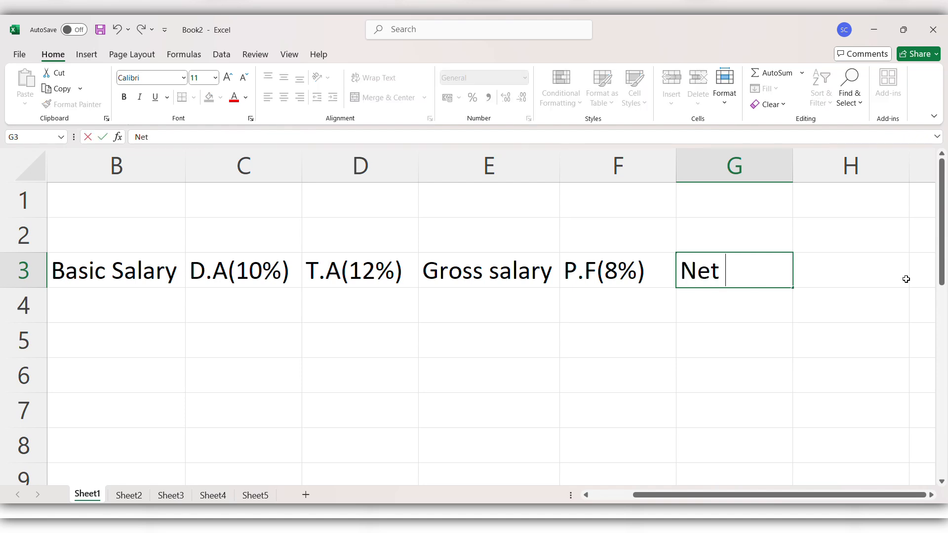
{"action": "type", "text": " Salary"}
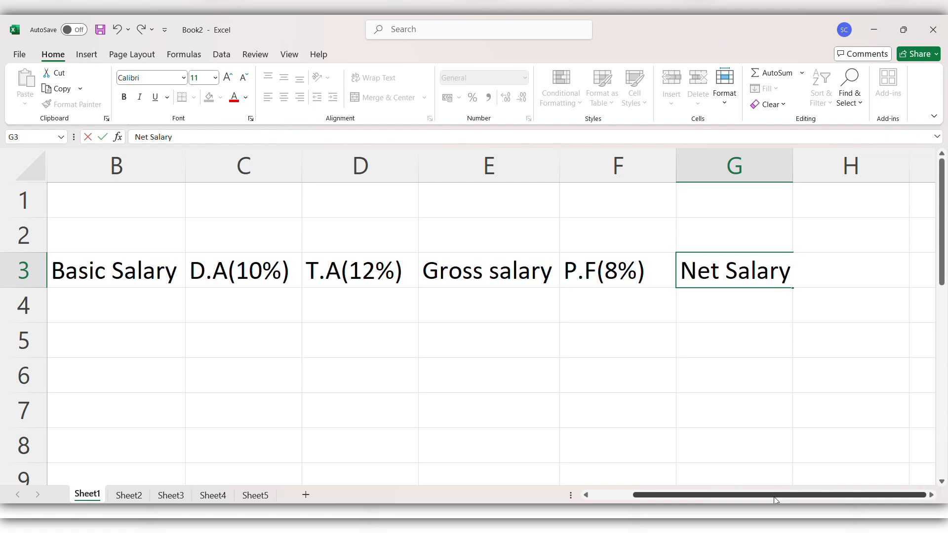
Merge and center the title "Creating Salary Slip in Excel" across cells A1 to G1.
{"action": "left_click_drag", "start_coordinate": [748, 495], "coordinate": [706, 496]}
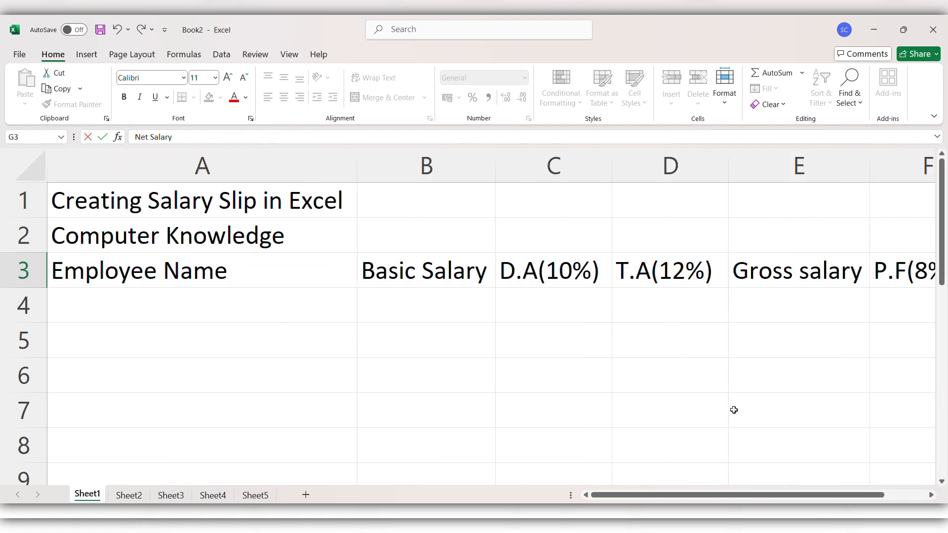
{"action": "left_click", "coordinate": [245, 201]}
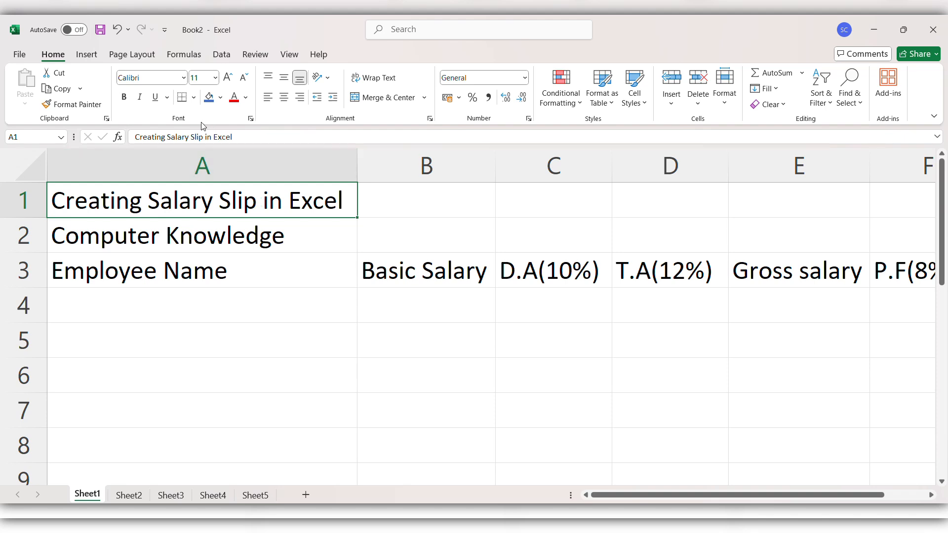
{"action": "left_click", "coordinate": [401, 99]}
{"action": "left_click_drag", "start_coordinate": [325, 256], "coordinate": [328, 236]}
{"action": "left_click", "coordinate": [335, 202]}
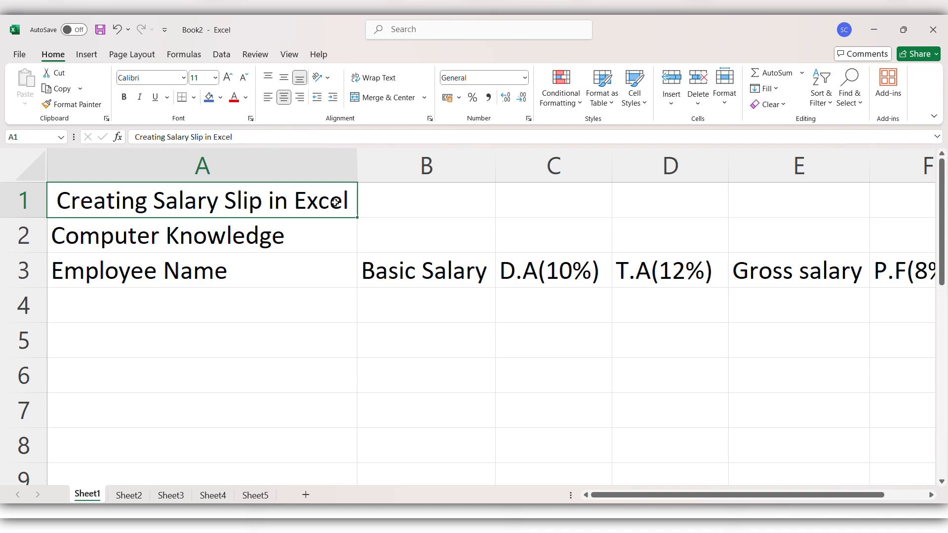
{"action": "left_click_drag", "start_coordinate": [335, 202], "coordinate": [674, 207]}
{"action": "key", "text": "shift+Right"}
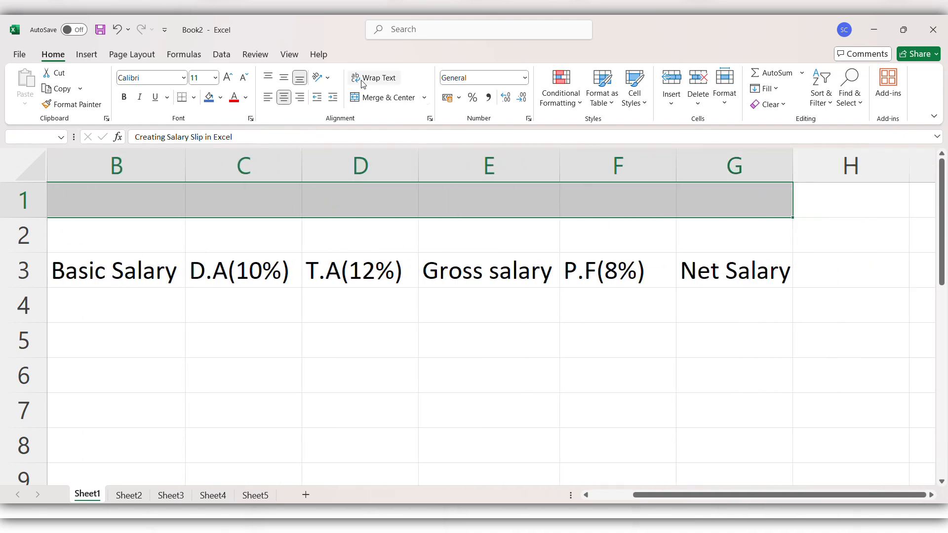
{"action": "left_click", "coordinate": [378, 99]}
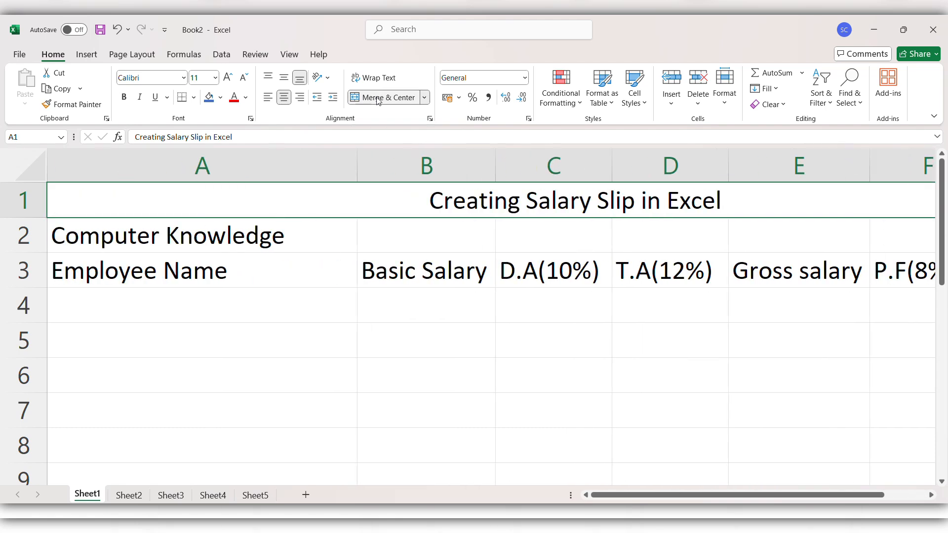
Merge and center "Computer Knowledge" across cells A2 to G2, and auto-fit column A to the Employee Name heading.
{"action": "left_click", "coordinate": [176, 237]}
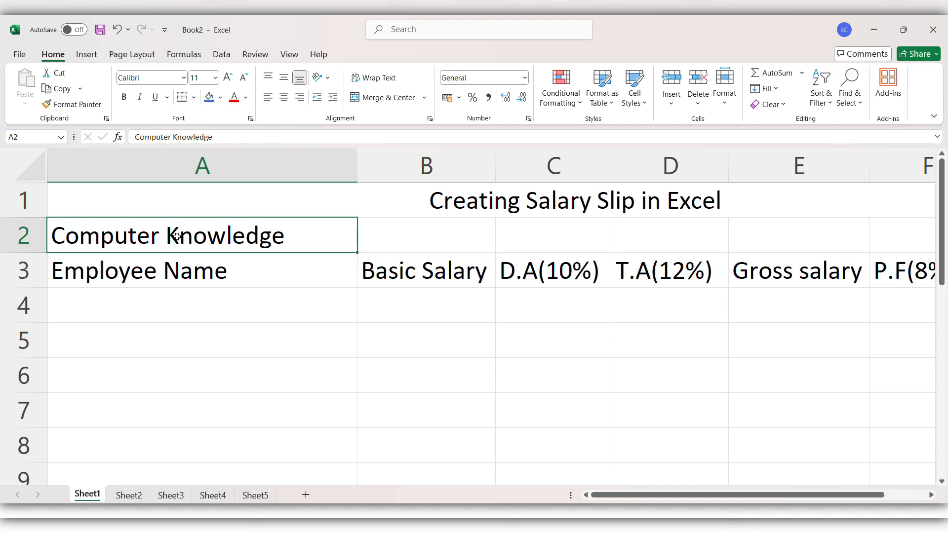
{"action": "mouse_move", "coordinate": [176, 236]}
{"action": "left_mouse_down"}
{"action": "mouse_move", "coordinate": [799, 235]}
{"action": "mouse_move", "coordinate": [176, 237]}
{"action": "left_mouse_up"}
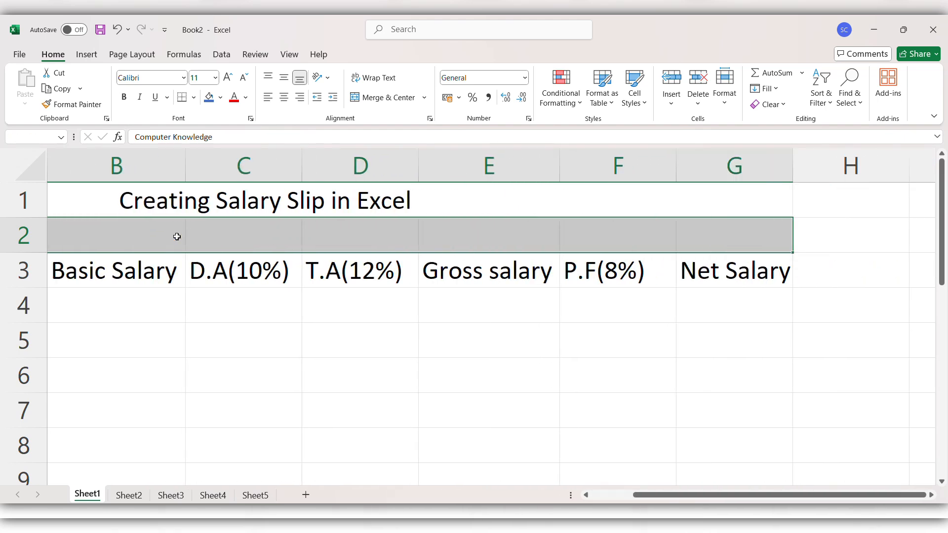
{"action": "left_click", "coordinate": [395, 97]}
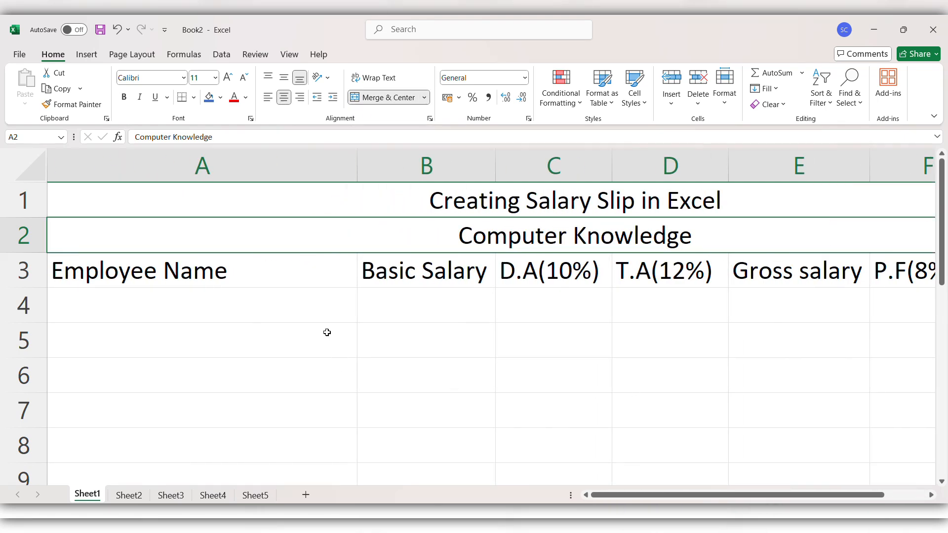
{"action": "double_click", "coordinate": [356, 166]}
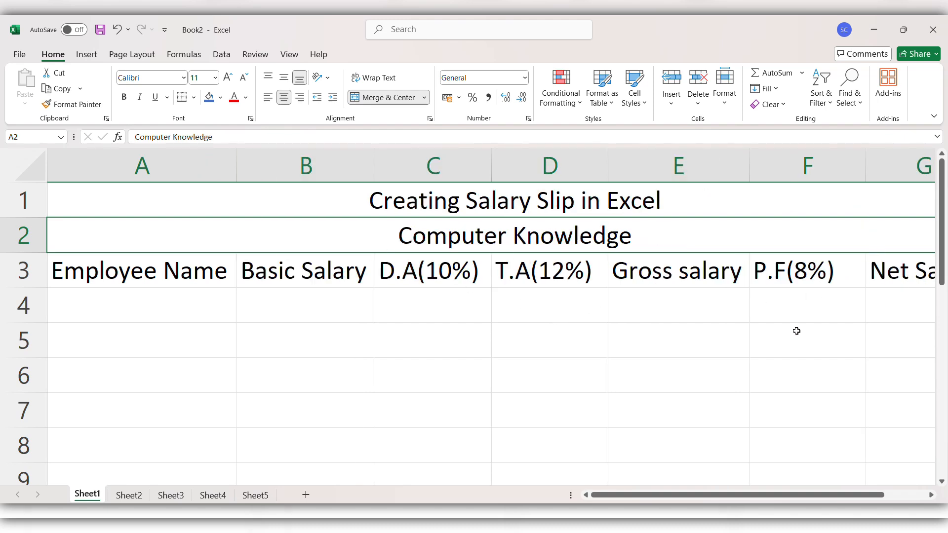
Fill the merged title cell in row 1 with the standard color Blue.
{"action": "scroll", "coordinate": [796, 331], "scroll_direction": "down", "scroll_amount": 1}
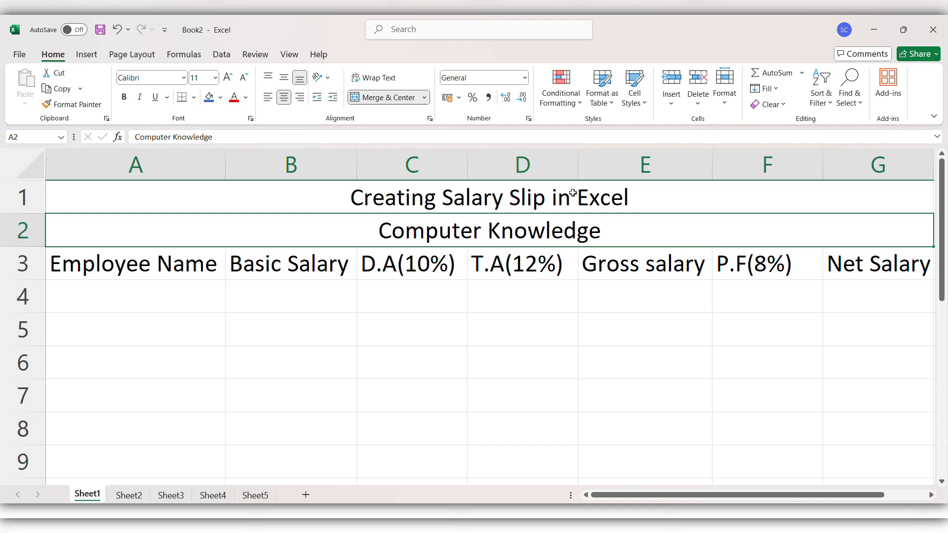
{"action": "left_click", "coordinate": [422, 200]}
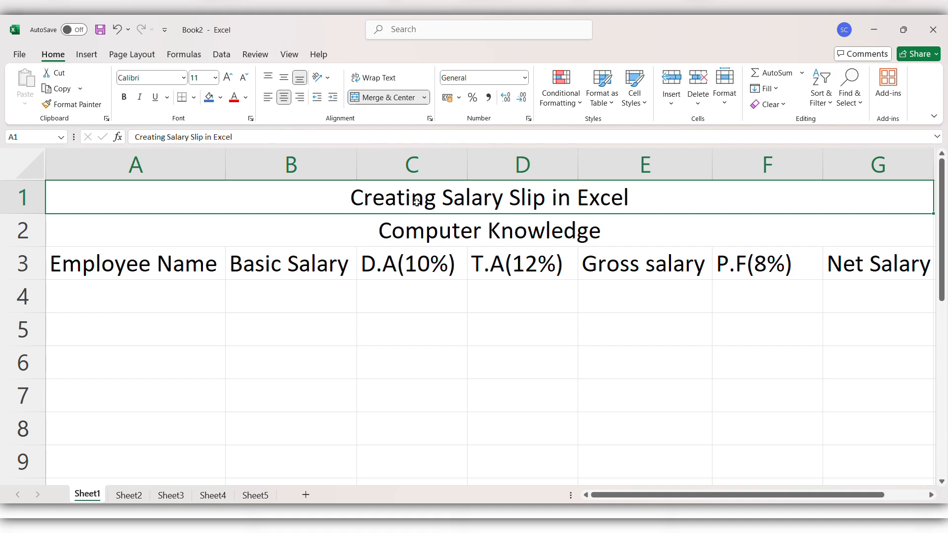
{"action": "left_click", "coordinate": [220, 97]}
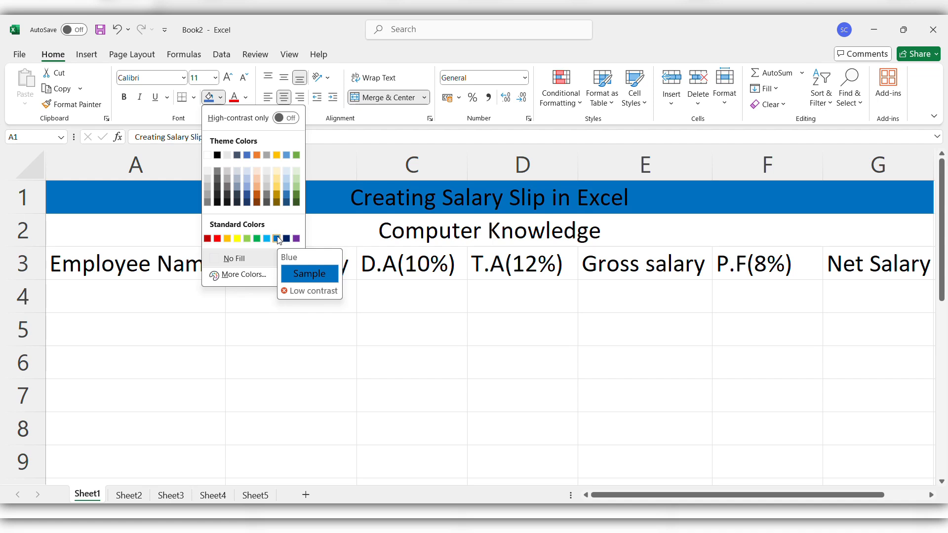
{"action": "left_click", "coordinate": [278, 239]}
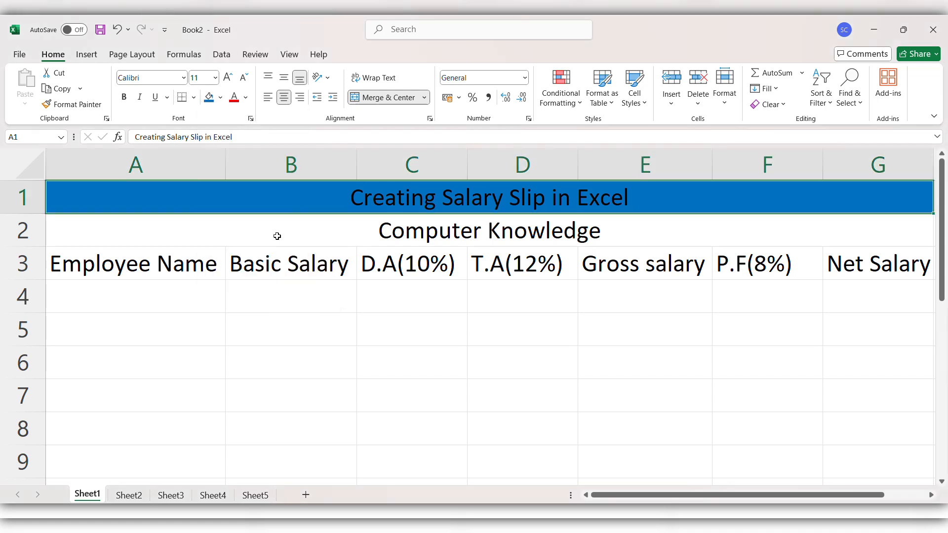
Set the font color of the "Computer Knowledge" subtitle in row 2 to red.
{"action": "left_click", "coordinate": [396, 233]}
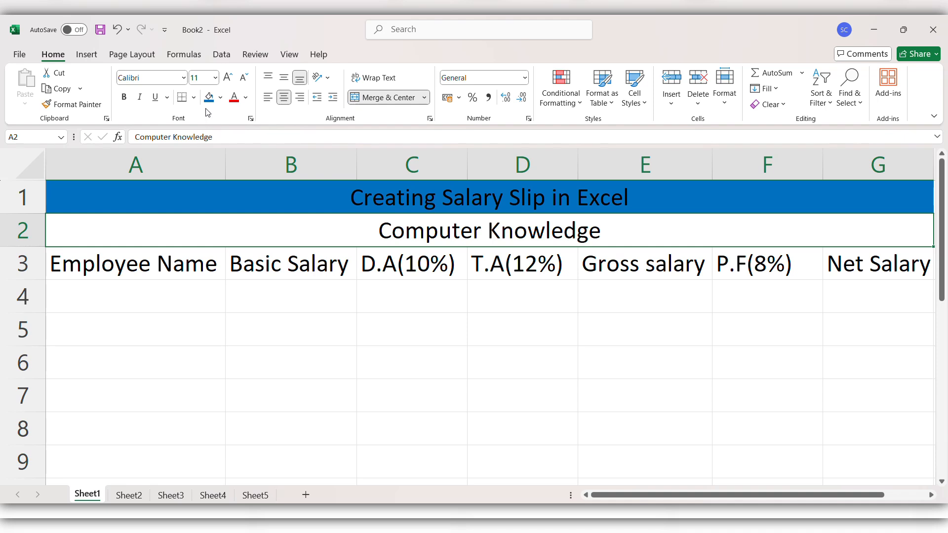
{"action": "left_click", "coordinate": [249, 98]}
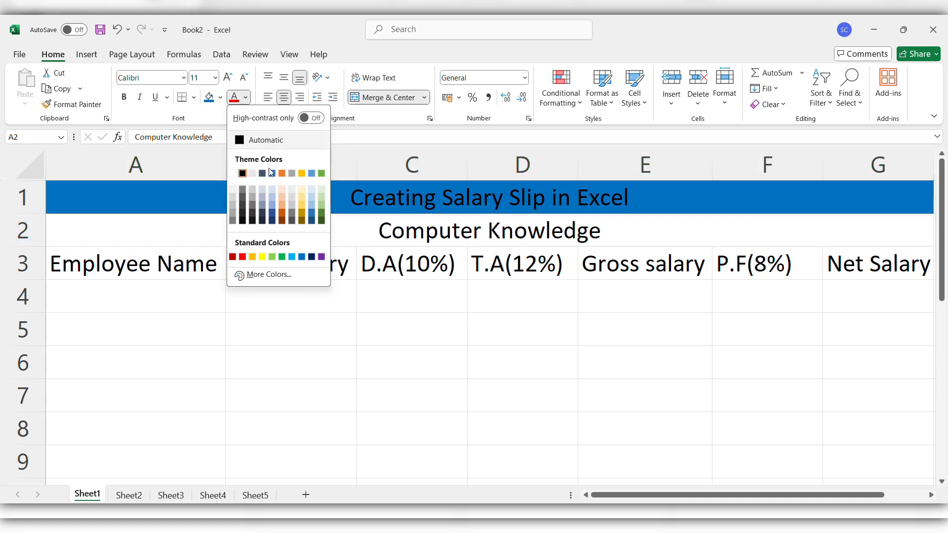
{"action": "left_click", "coordinate": [243, 256]}
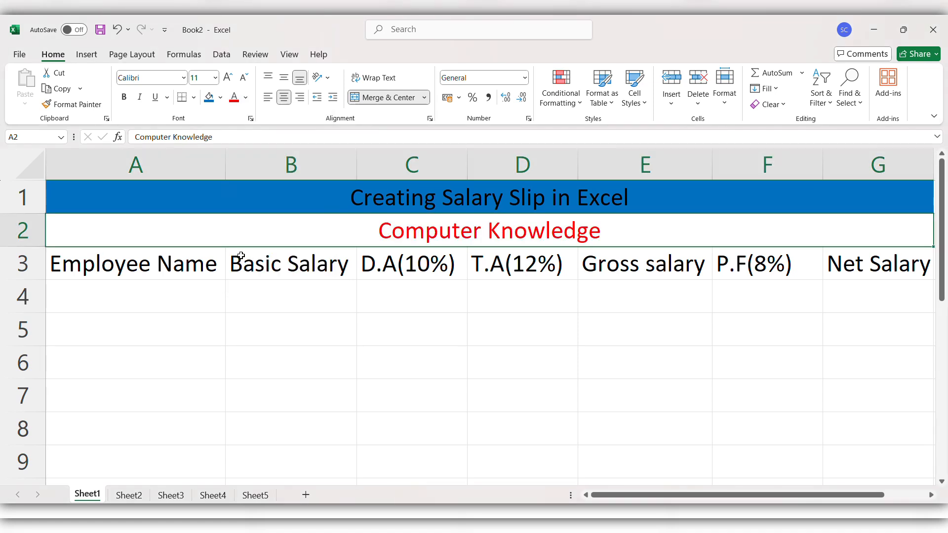
Fill the column headings in A3:G3 with the theme color Orange, Accent 2.
{"action": "left_click", "coordinate": [173, 259]}
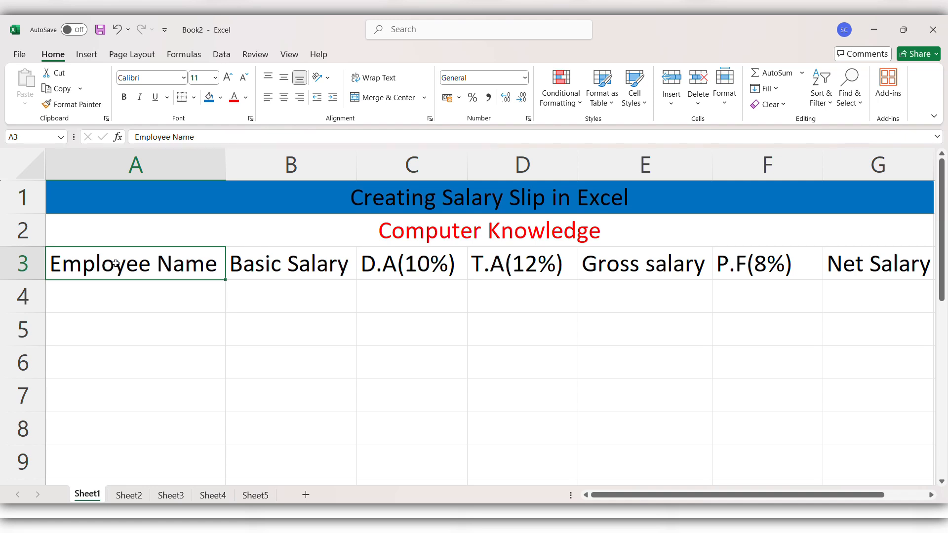
{"action": "key", "text": "shift+Right"}
{"action": "key", "text": "shift+Right"}
{"action": "key", "text": "shift+Right"}
{"action": "key", "text": "shift+Right"}
{"action": "key", "text": "shift+Right"}
{"action": "key", "text": "shift+Right"}
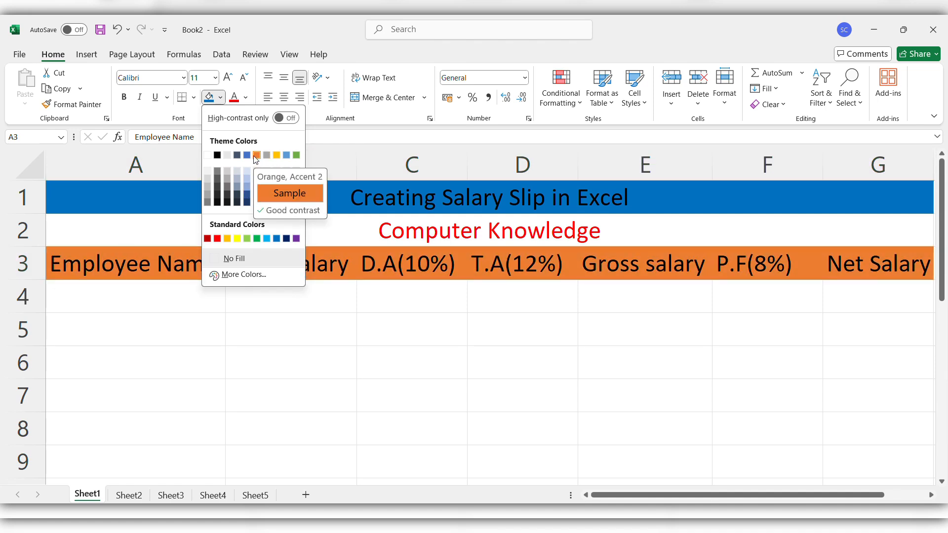
{"action": "left_click", "coordinate": [256, 155]}
Enter the first two employees' full names in cells A4 and A5.
{"action": "left_click", "coordinate": [108, 305]}
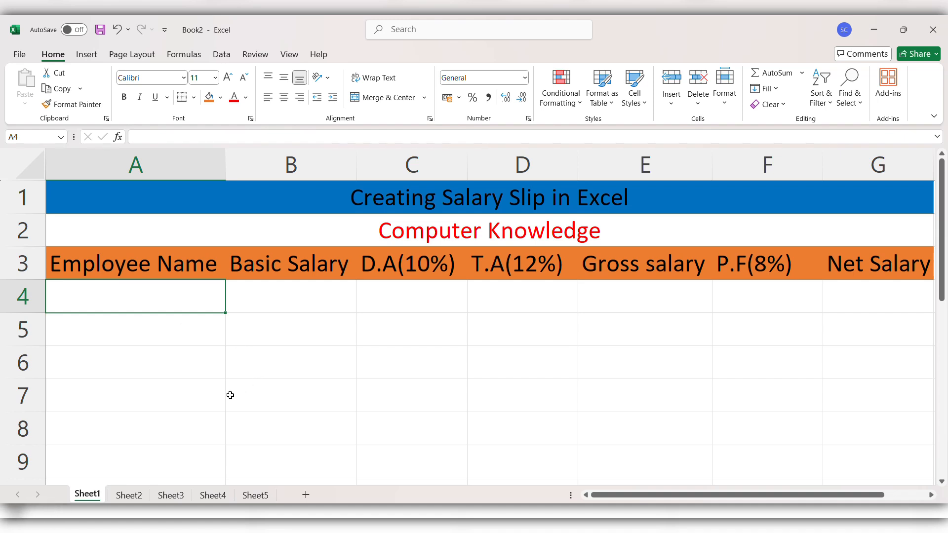
{"action": "type", "text": "Rohi"}
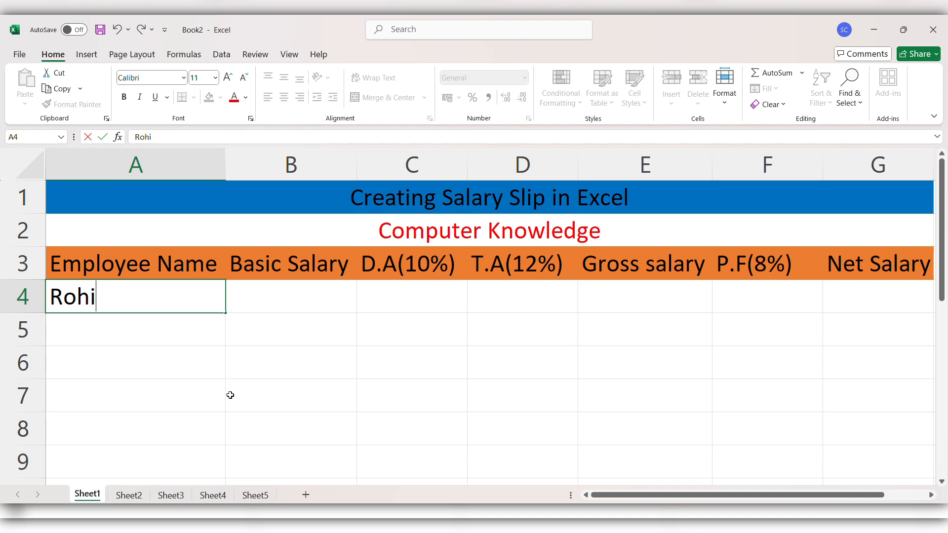
{"action": "type", "text": "t Singh"}
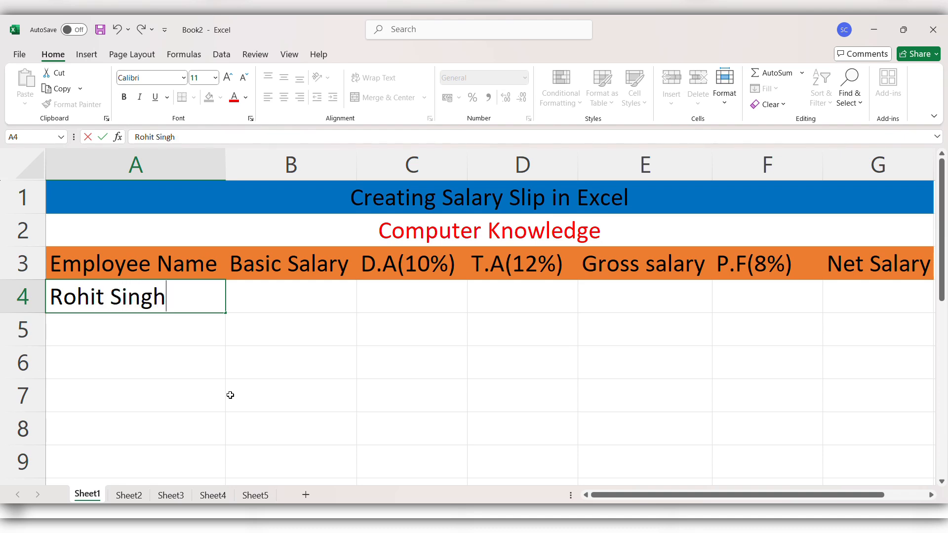
{"action": "key", "text": "Return"}
{"action": "type", "text": "Mo"}
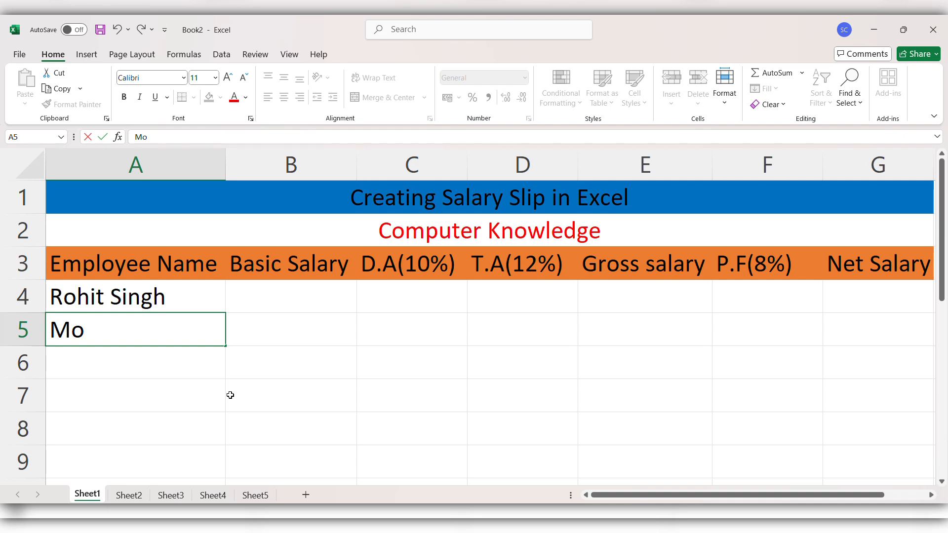
{"action": "type", "text": "hit Singh"}
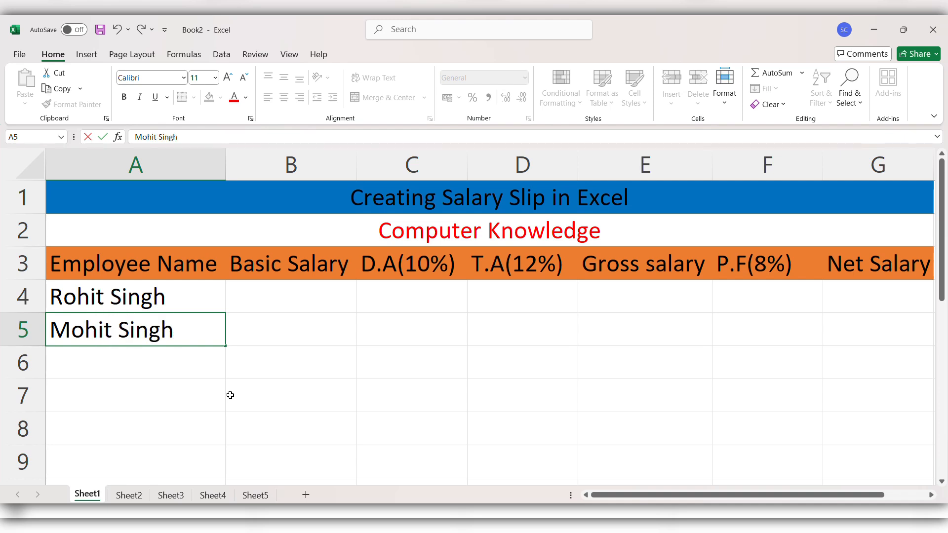
{"action": "key", "text": "Return"}
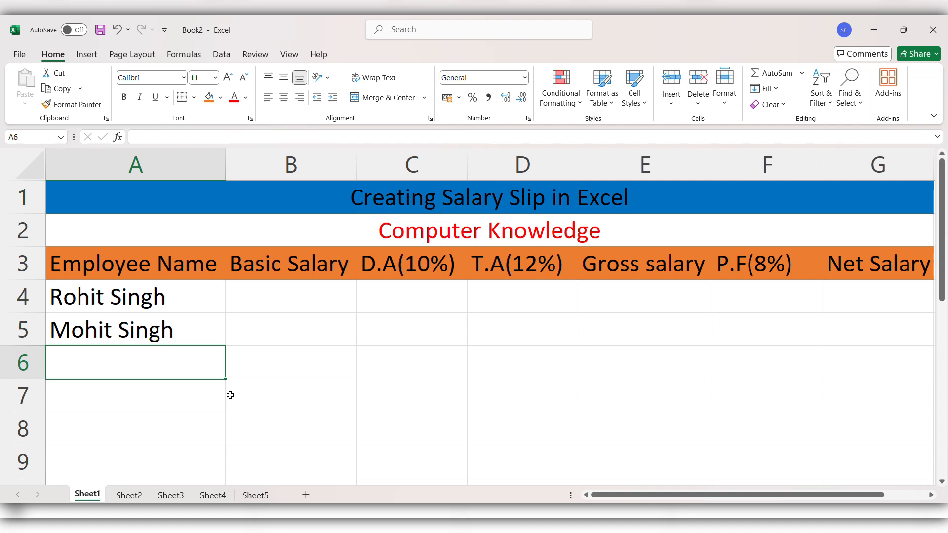
Enter the third and fourth employees' full names in cells A6 and A7.
{"action": "type", "text": "Rahul"}
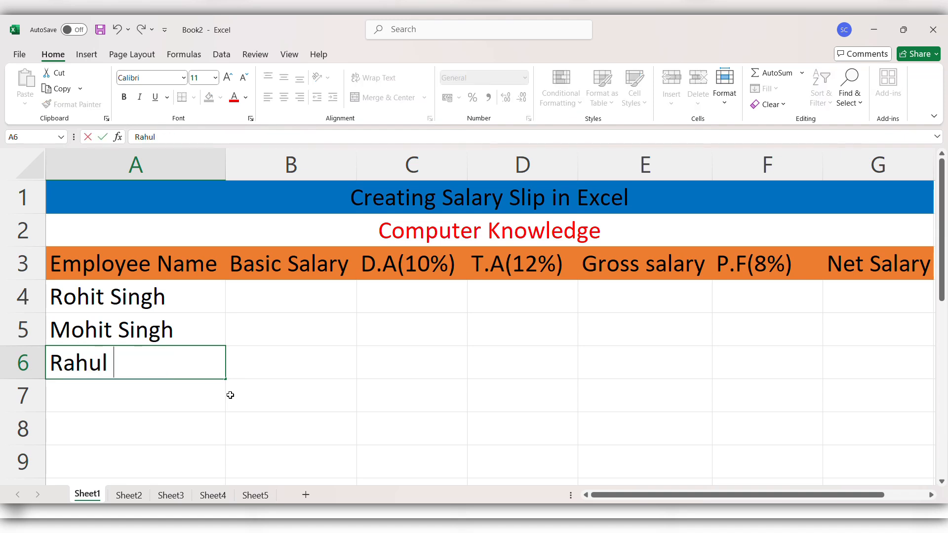
{"action": "type", "text": " Yadav"}
{"action": "key", "text": "Return"}
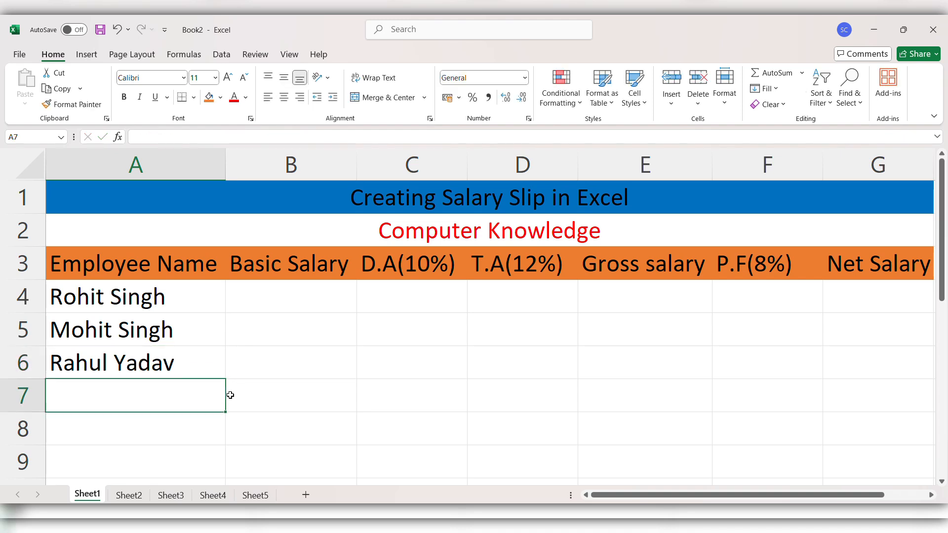
{"action": "type", "text": "M"}
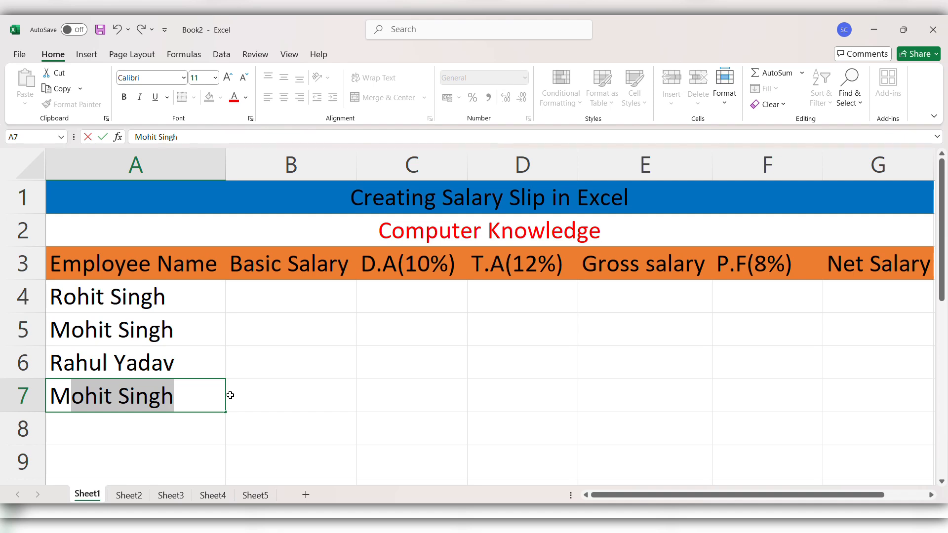
{"action": "type", "text": "ohan L"}
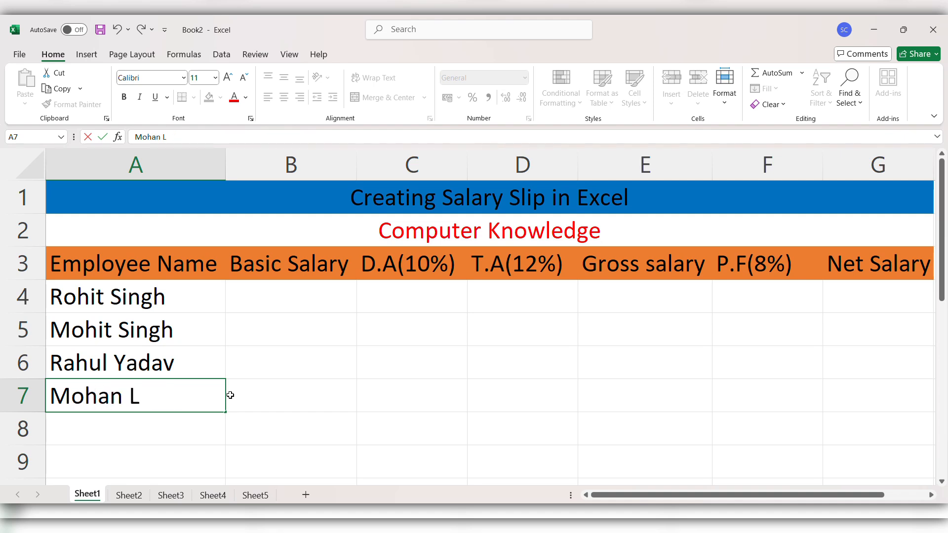
{"action": "type", "text": "al"}
{"action": "key", "text": "Return"}
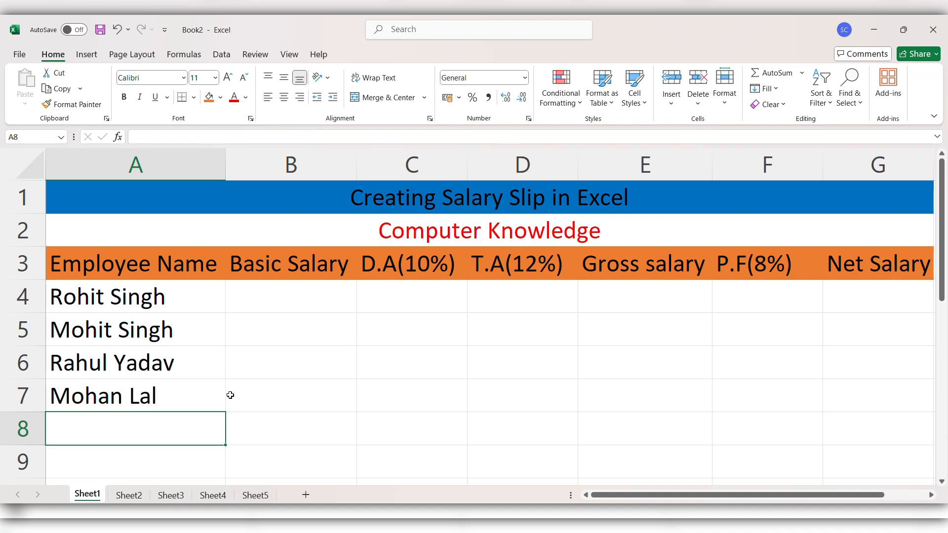
Enter the fifth and sixth employees' full names in cells A8 and A9.
{"action": "type", "text": "Seema"}
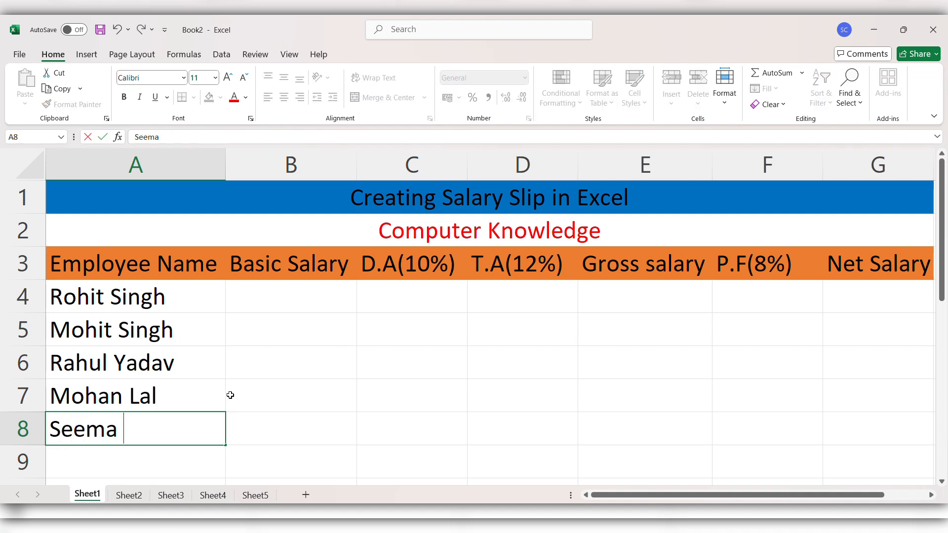
{"action": "type", "text": " Ghosh"}
{"action": "key", "text": "Return"}
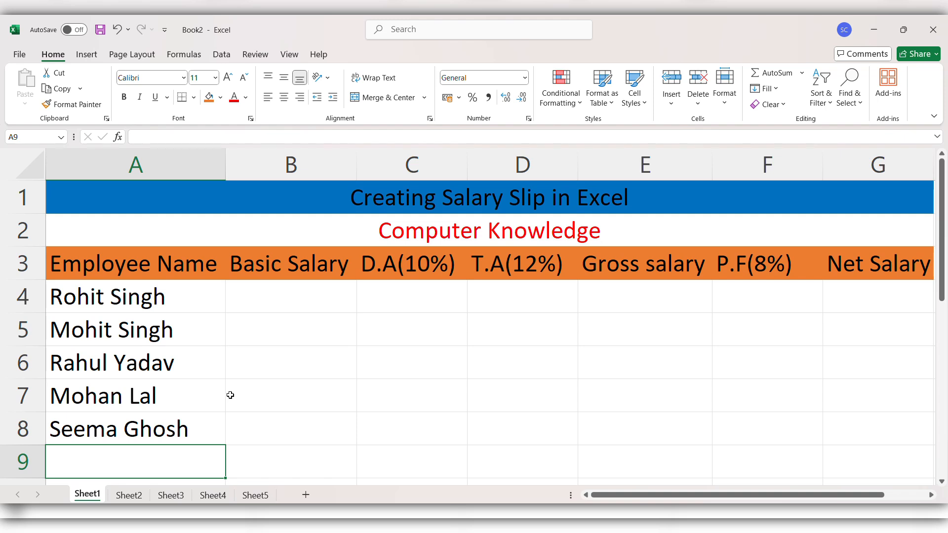
{"action": "type", "text": "r"}
{"action": "key", "text": "BackSpace"}
{"action": "type", "text": "Roha"}
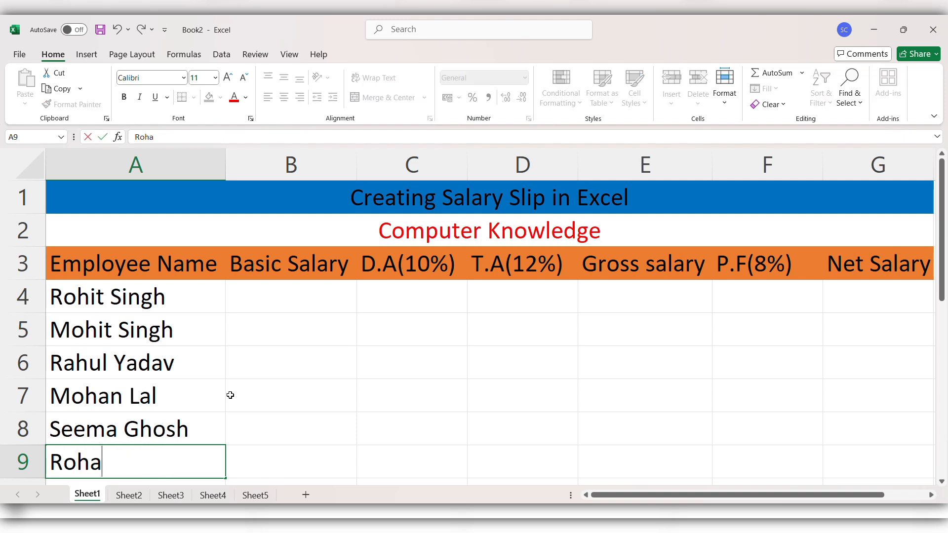
{"action": "type", "text": "n Das"}
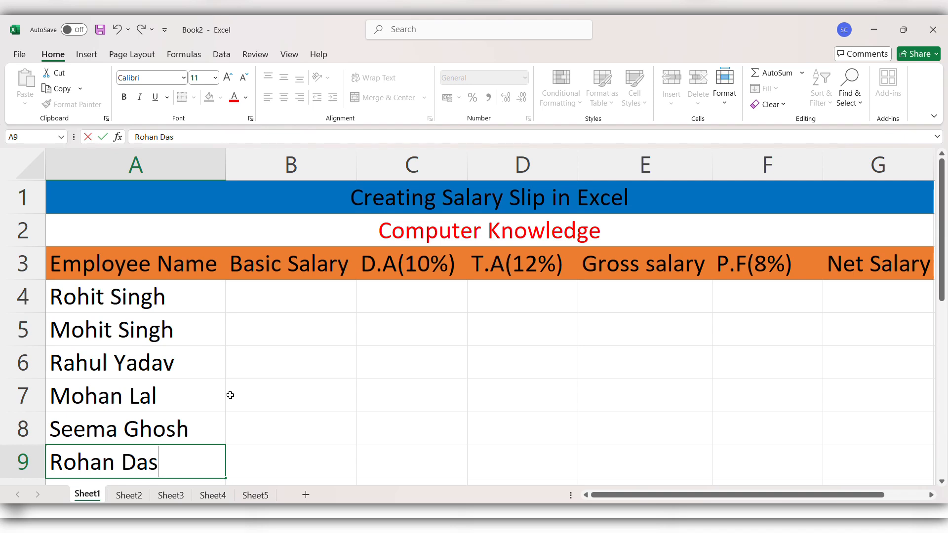
Enter the basic salaries 15000, 18000 and 20000 in cells B4, B5 and B6.
{"action": "left_click", "coordinate": [294, 300]}
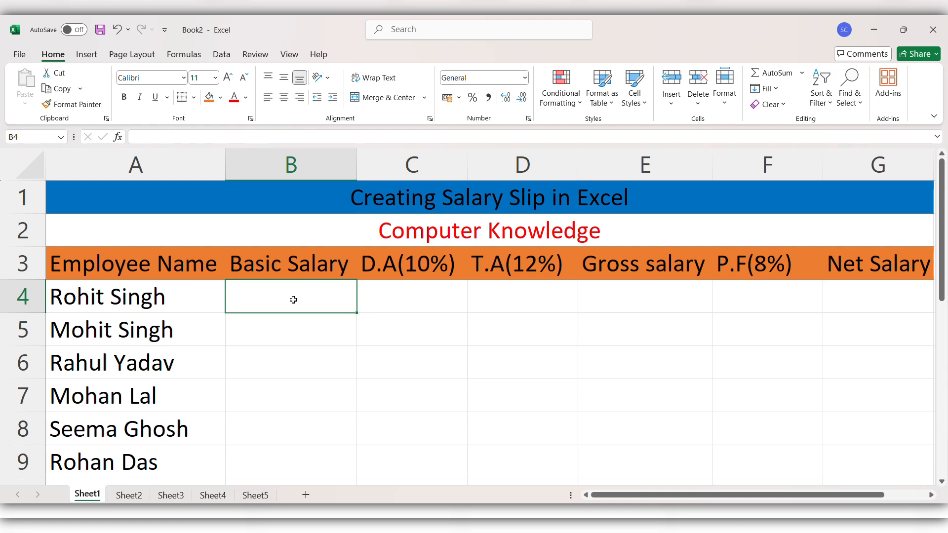
{"action": "type", "text": "15000"}
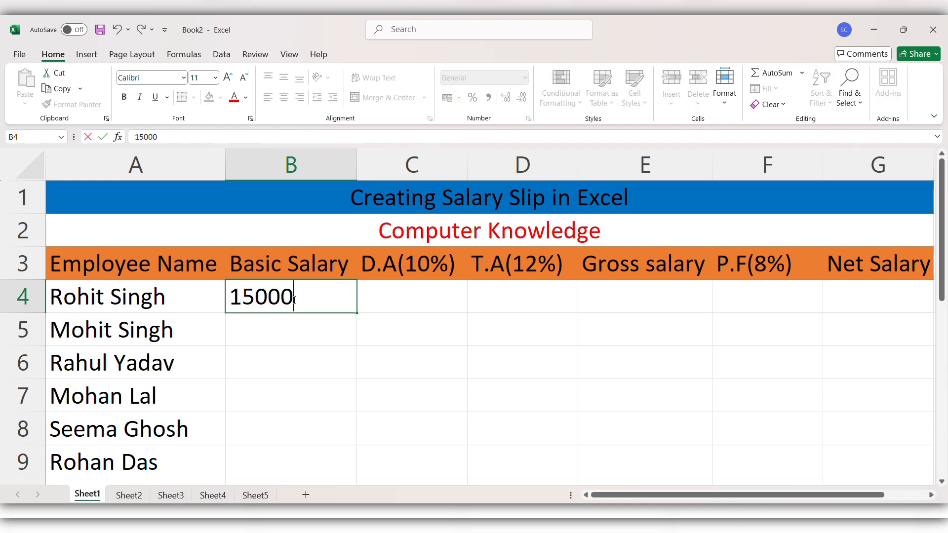
{"action": "key", "text": "Return"}
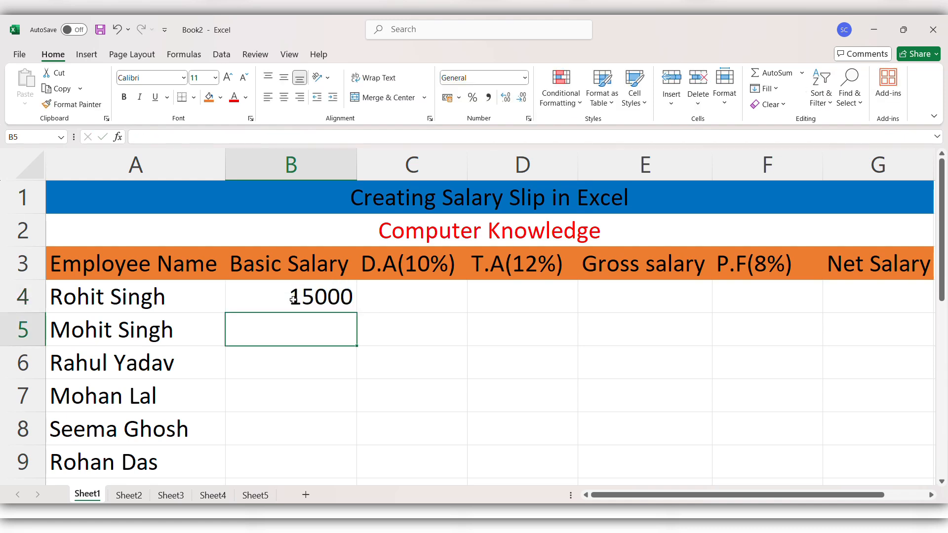
{"action": "type", "text": "18"}
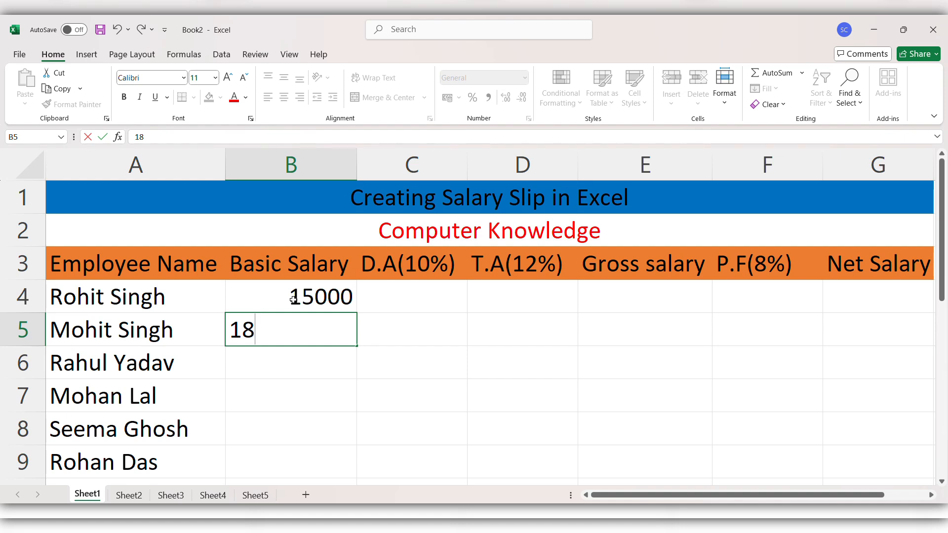
{"action": "type", "text": "000"}
{"action": "key", "text": "Return"}
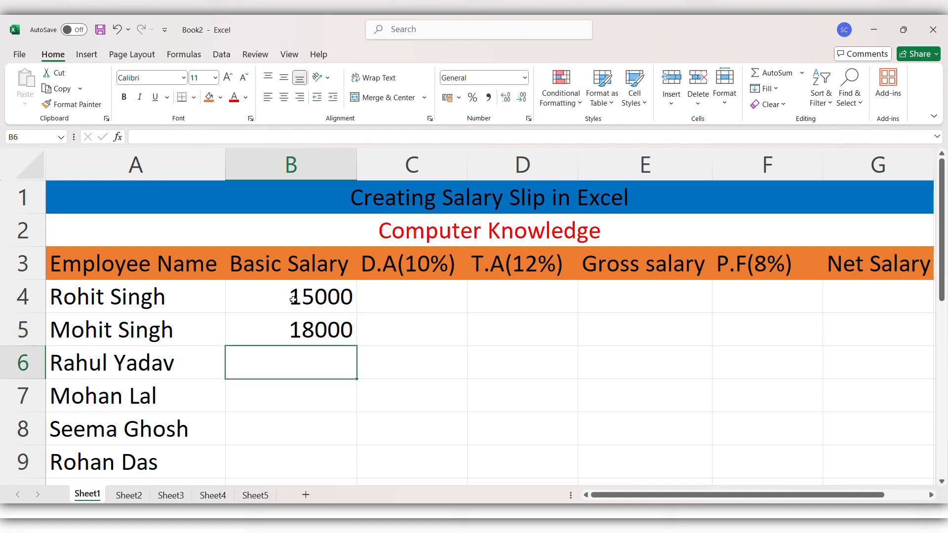
{"action": "type", "text": "20"}
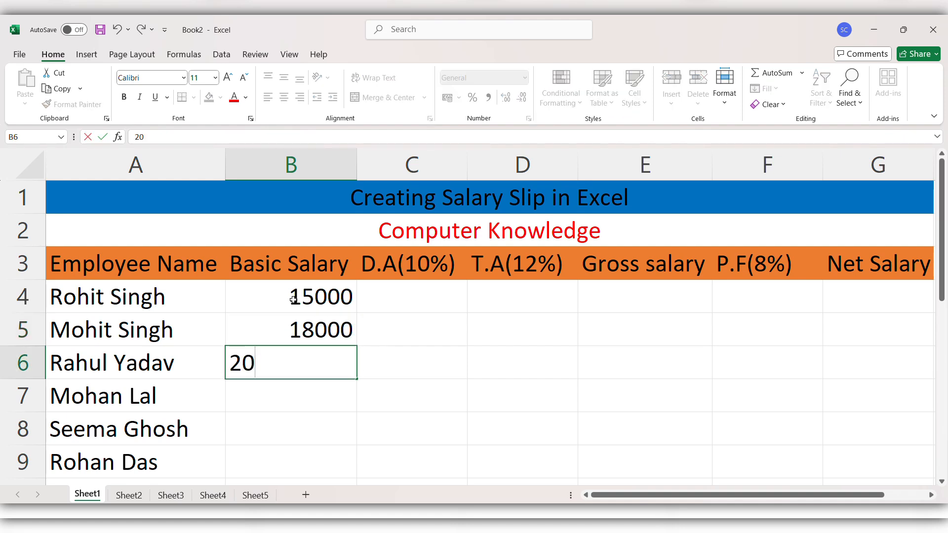
{"action": "type", "text": "000"}
{"action": "key", "text": "Return"}
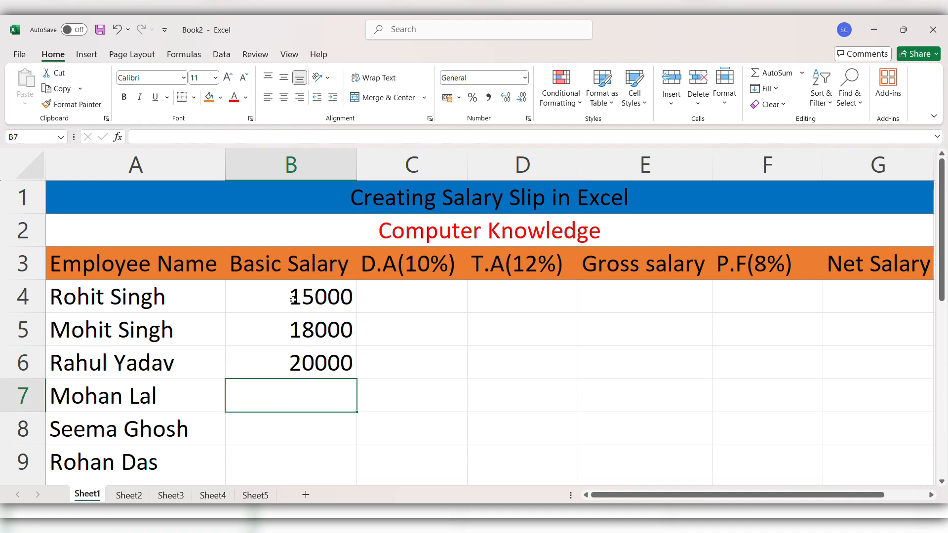
Enter the basic salaries 16500, 13600 and 22000 in cells B7, B8 and B9.
{"action": "type", "text": "16500"}
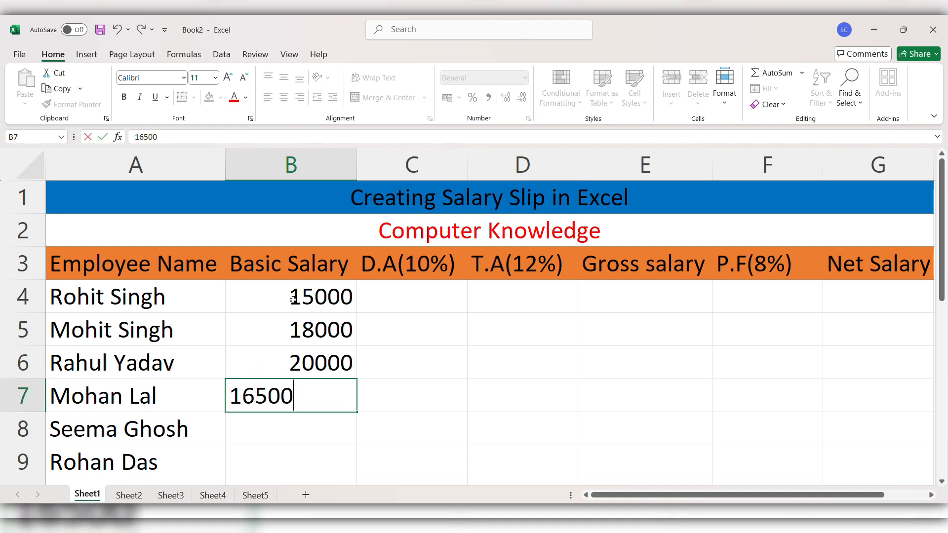
{"action": "key", "text": "Return"}
{"action": "type", "text": "13600"}
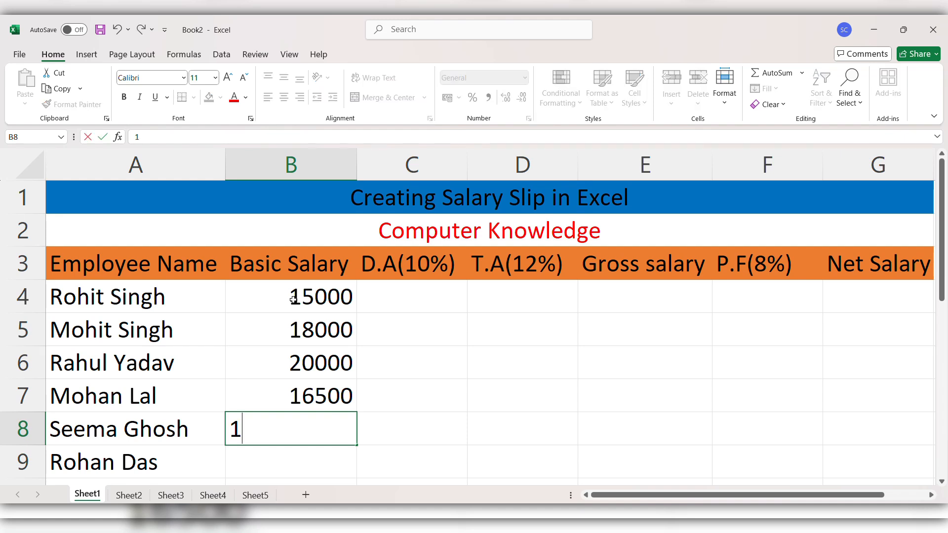
{"action": "key", "text": "Return"}
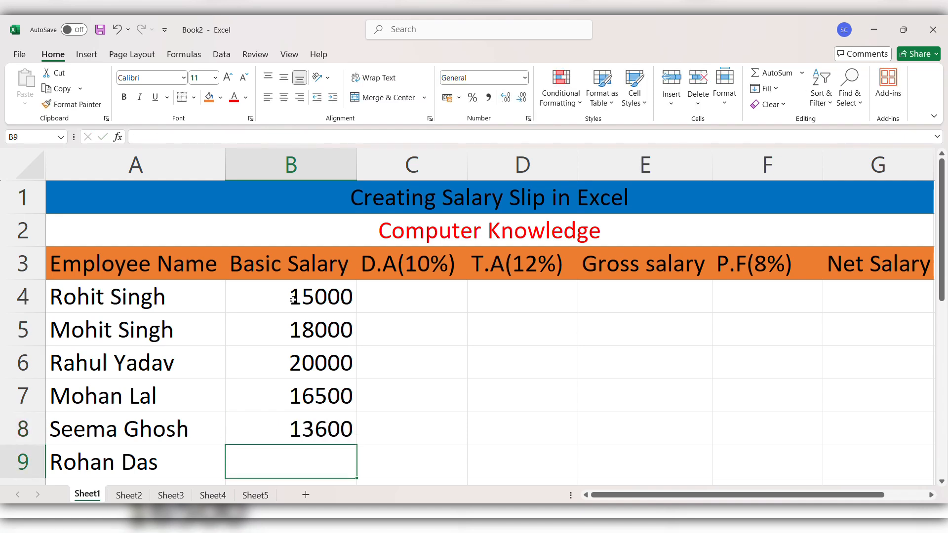
{"action": "type", "text": "200"}
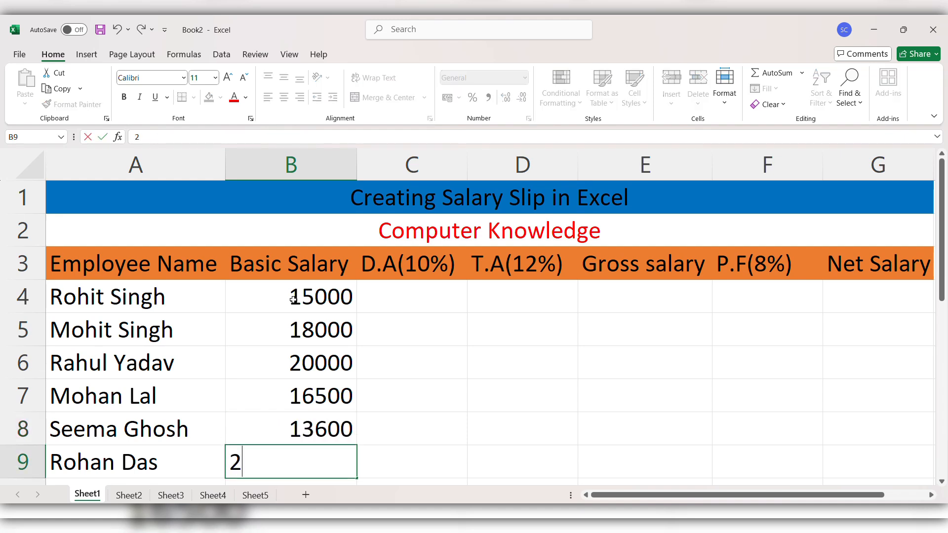
{"action": "key", "text": "BackSpace"}
{"action": "key", "text": "BackSpace"}
{"action": "type", "text": "2000"}
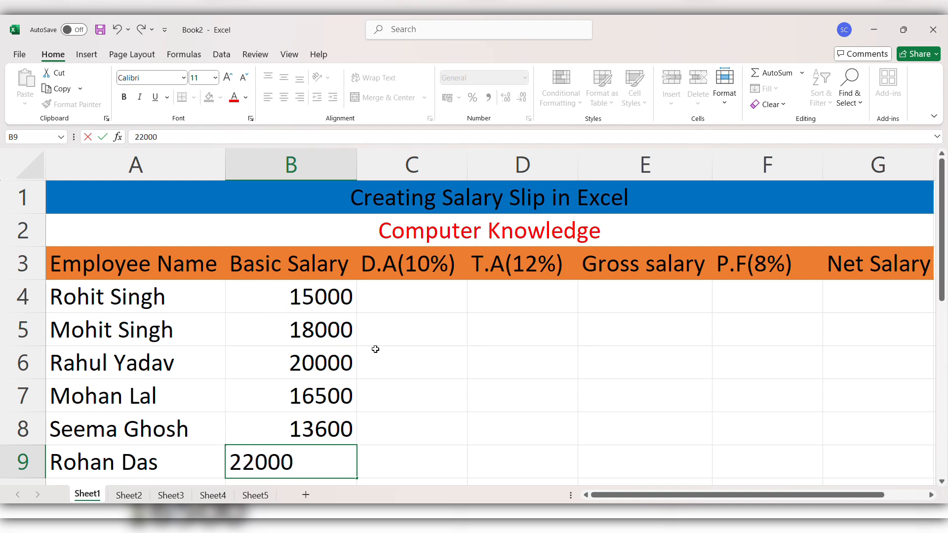
Calculate the D.A in cell C4 with the formula =B4*10% and fill it down to C9.
{"action": "left_click", "coordinate": [393, 305]}
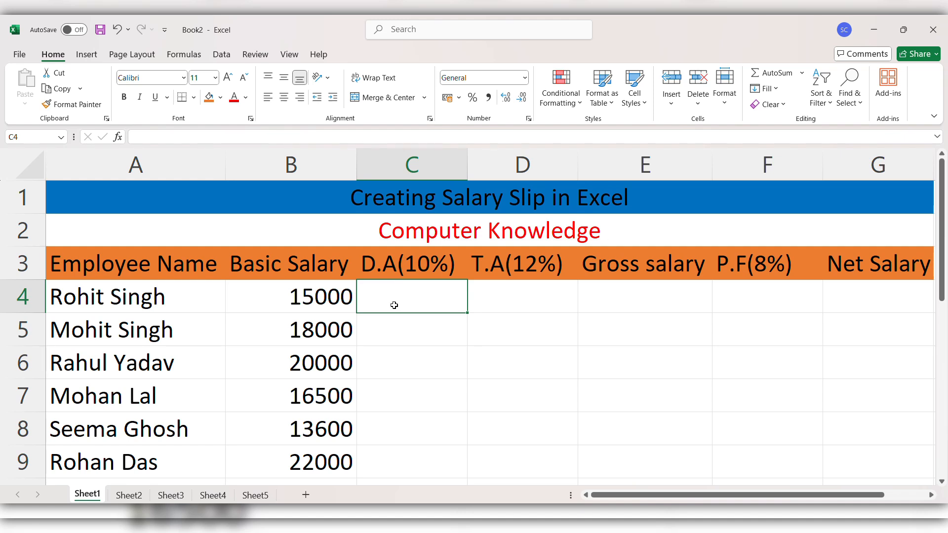
{"action": "type", "text": "="}
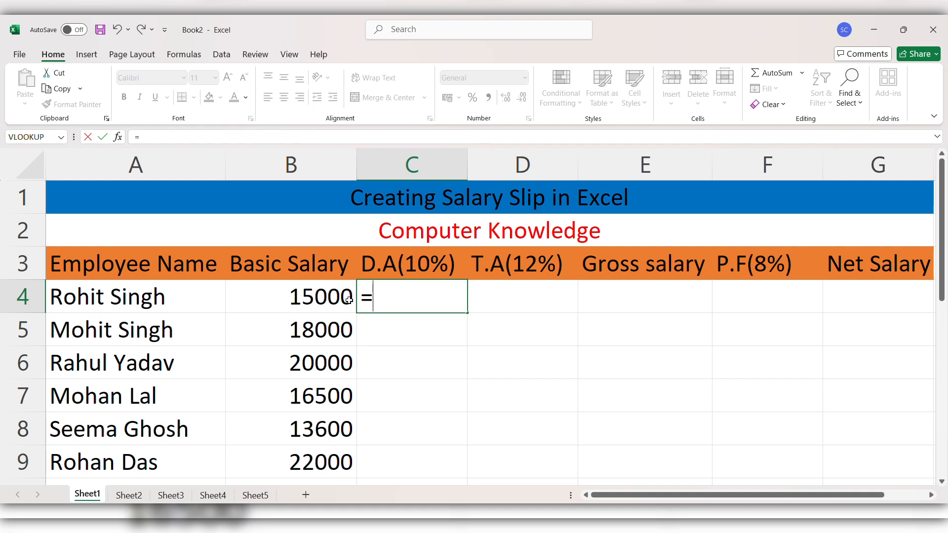
{"action": "left_click", "coordinate": [334, 295]}
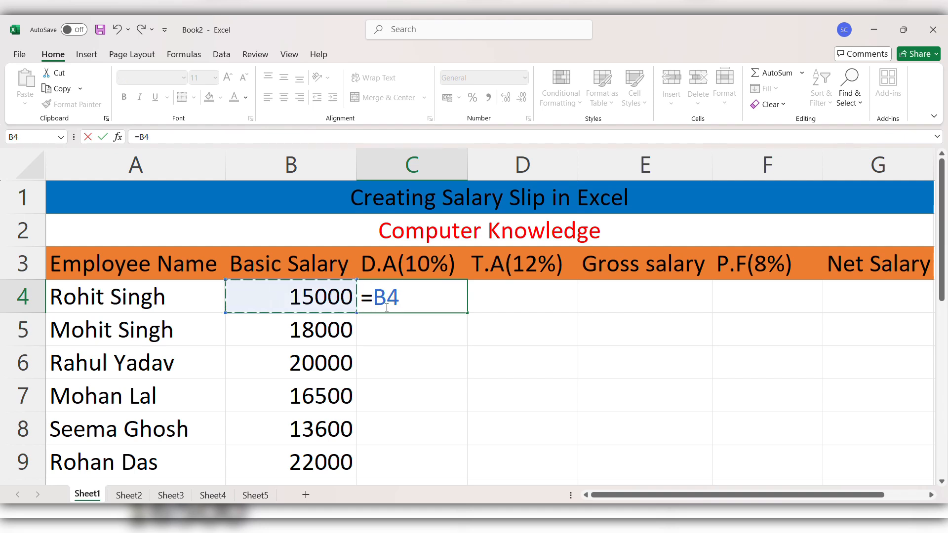
{"action": "type", "text": "*"}
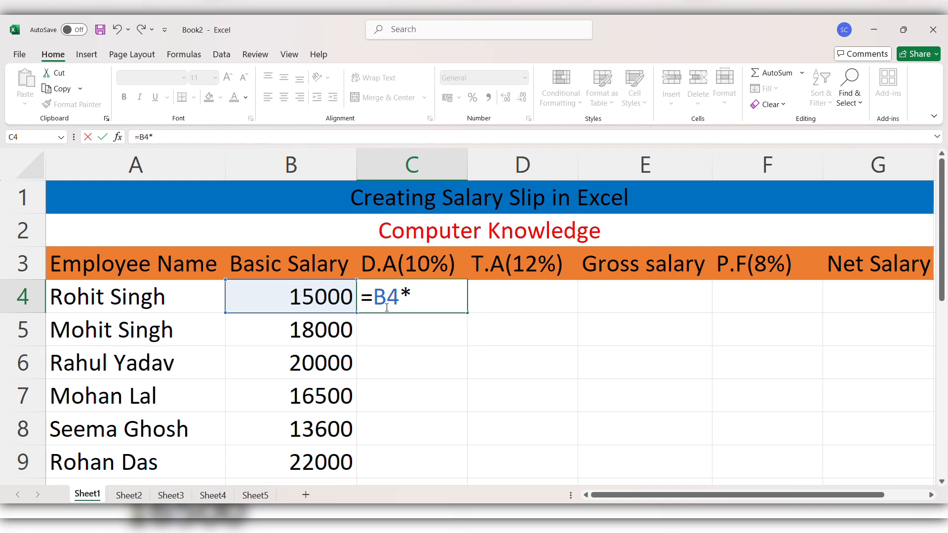
{"action": "type", "text": "10%"}
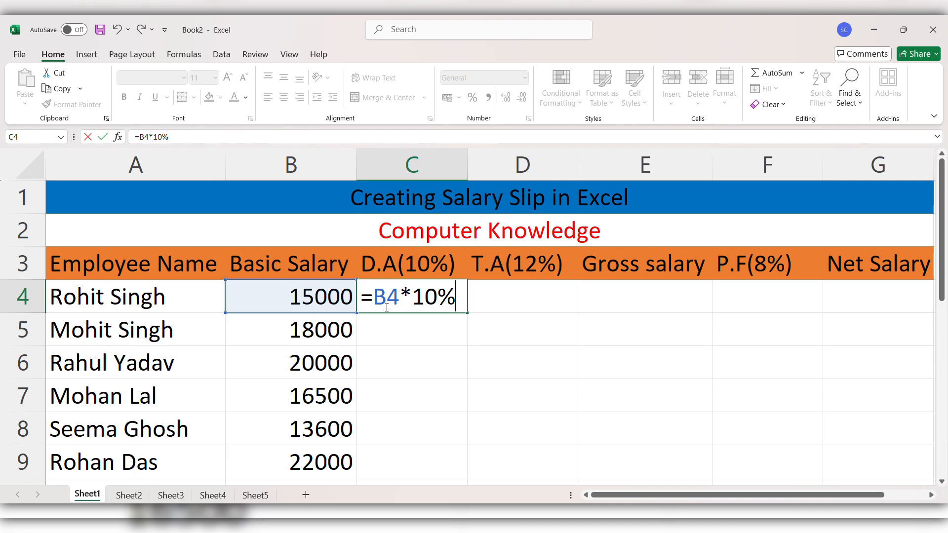
{"action": "key", "text": "Return"}
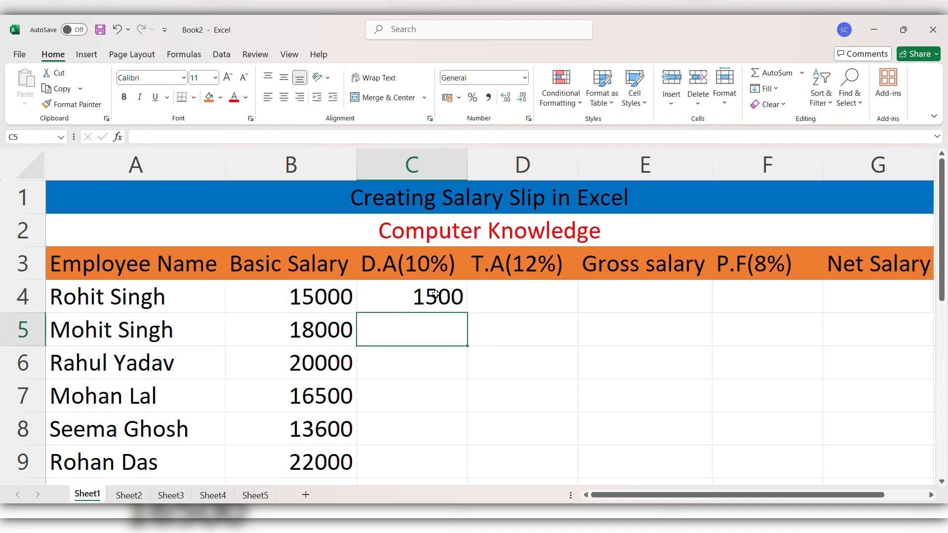
{"action": "left_click", "coordinate": [422, 303]}
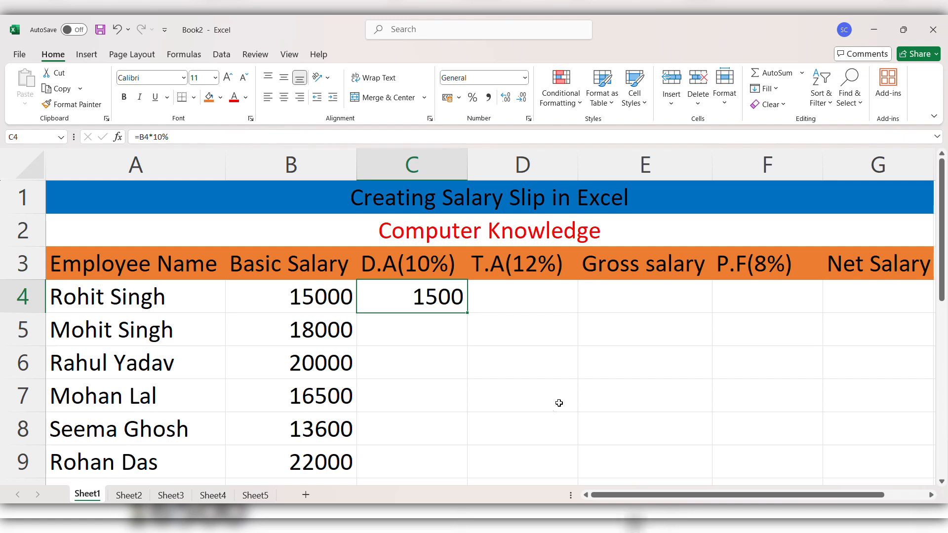
{"action": "left_click_drag", "start_coordinate": [467, 313], "coordinate": [467, 466]}
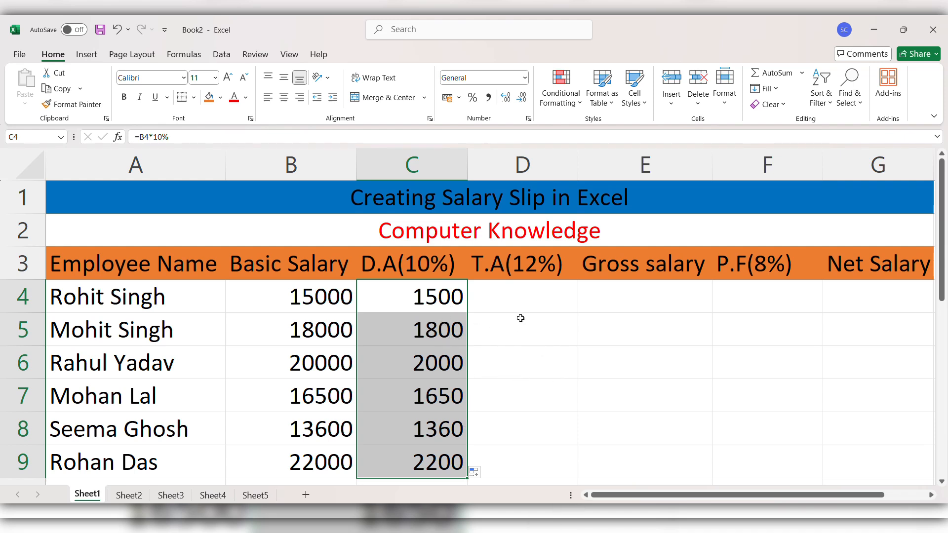
Calculate the T.A in cell D4 with the formula =B4*12% and fill it down to D9.
{"action": "left_click", "coordinate": [502, 300]}
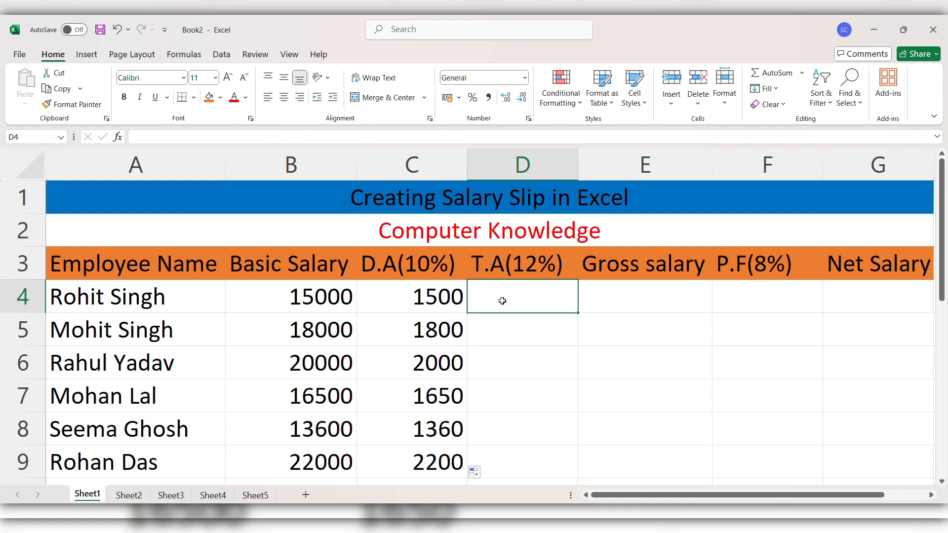
{"action": "type", "text": "="}
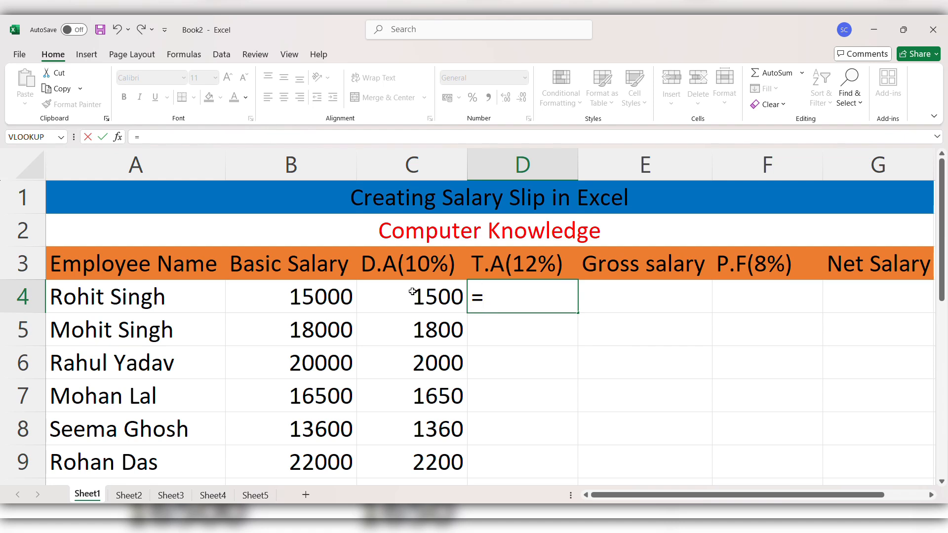
{"action": "left_click", "coordinate": [297, 298]}
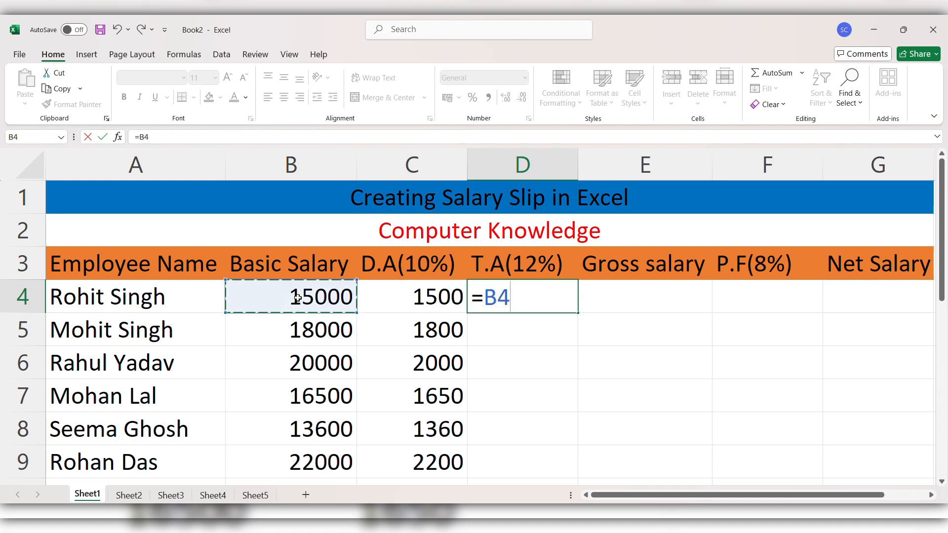
{"action": "type", "text": "*"}
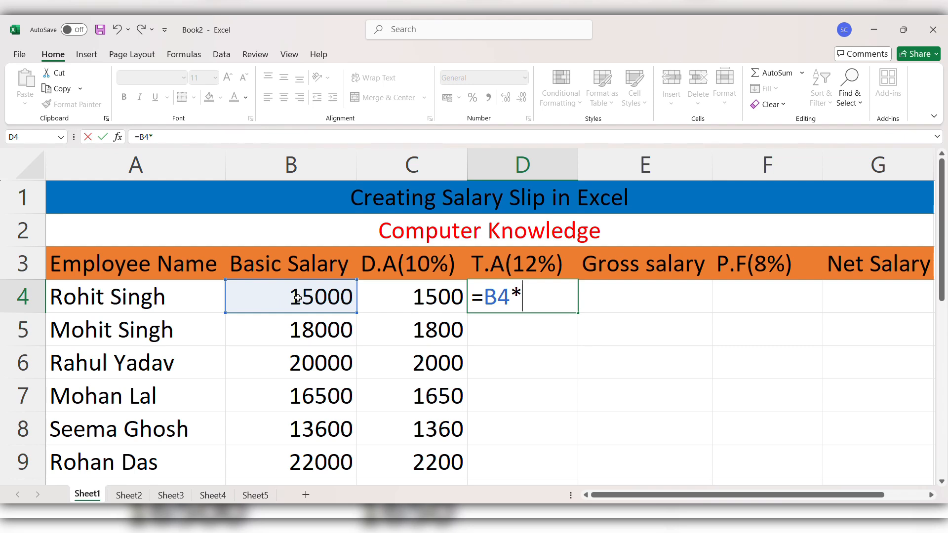
{"action": "type", "text": "12%"}
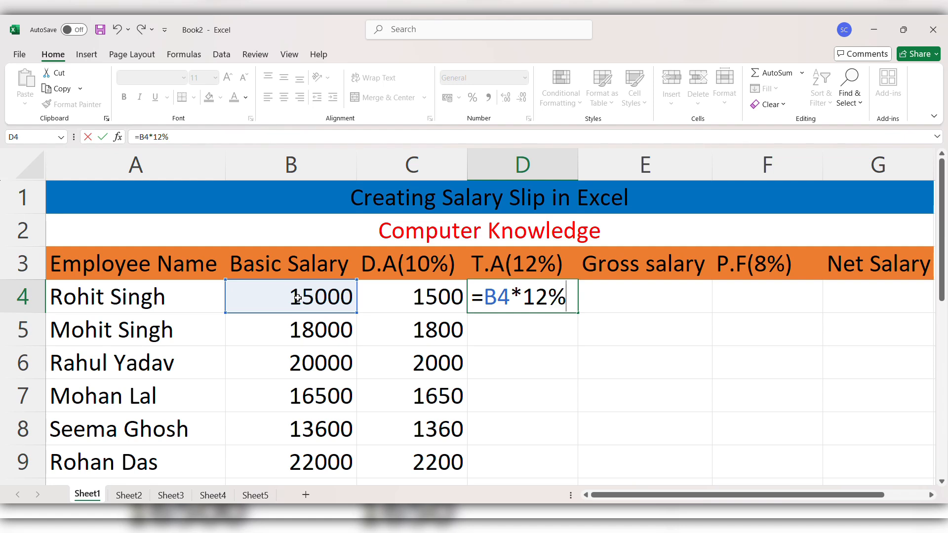
{"action": "key", "text": "Return"}
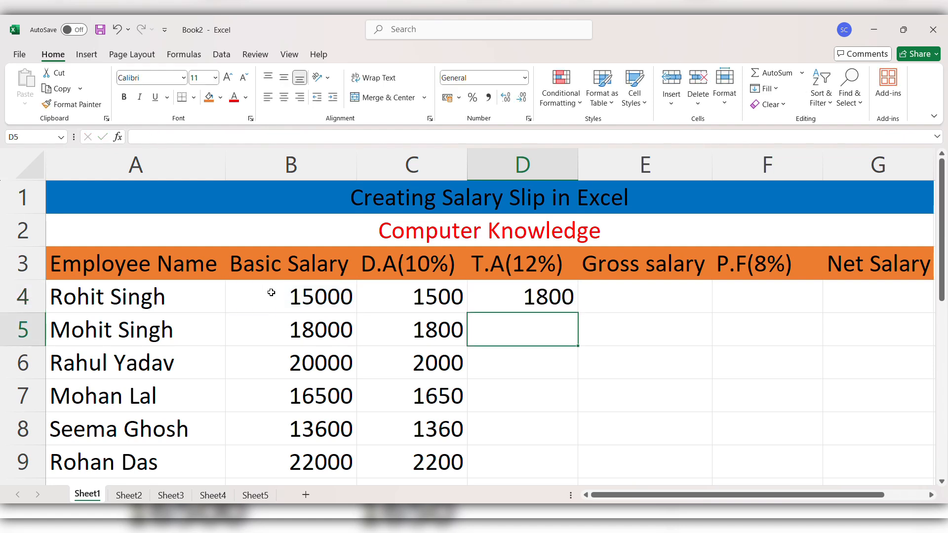
{"action": "left_click", "coordinate": [536, 305]}
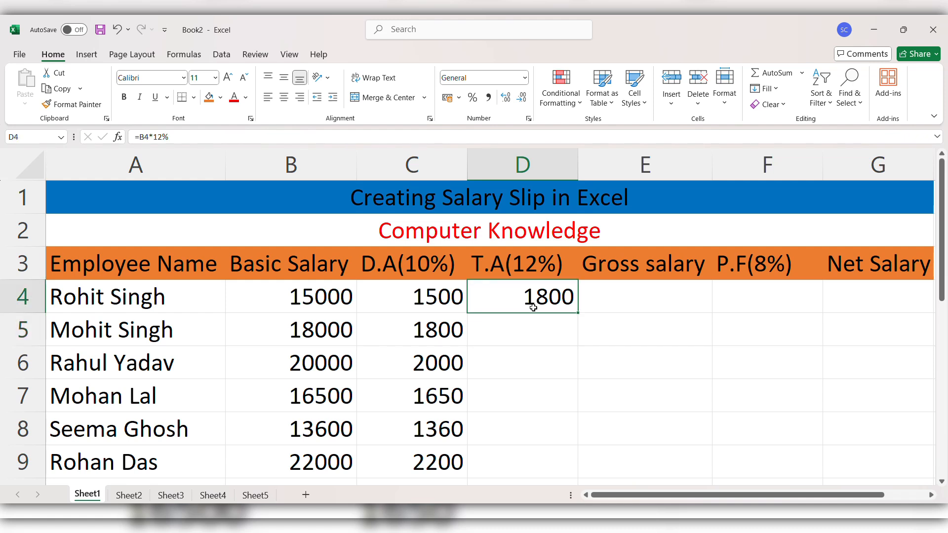
{"action": "double_click", "coordinate": [576, 312]}
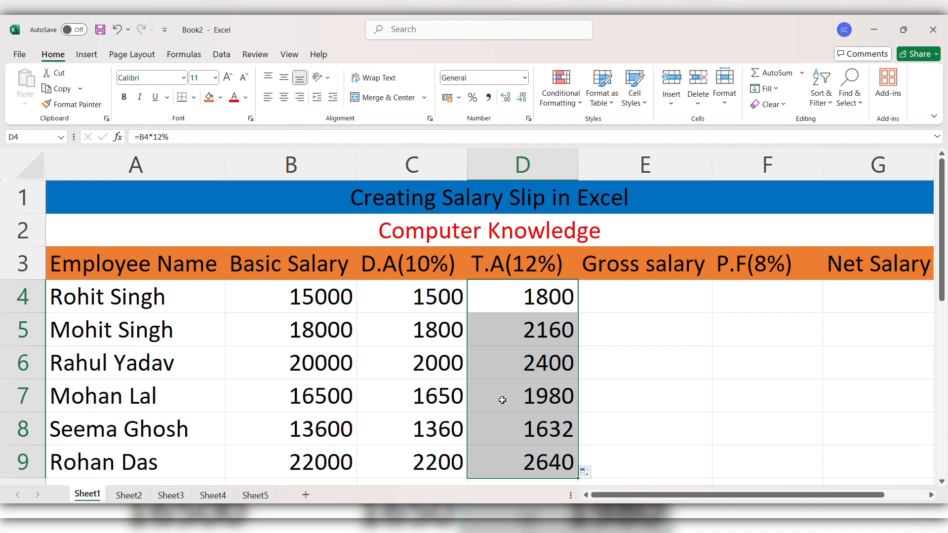
Calculate the gross salary in cell E4 with the formula =SUM(B4:D4) and fill it down to E9.
{"action": "left_click", "coordinate": [680, 306]}
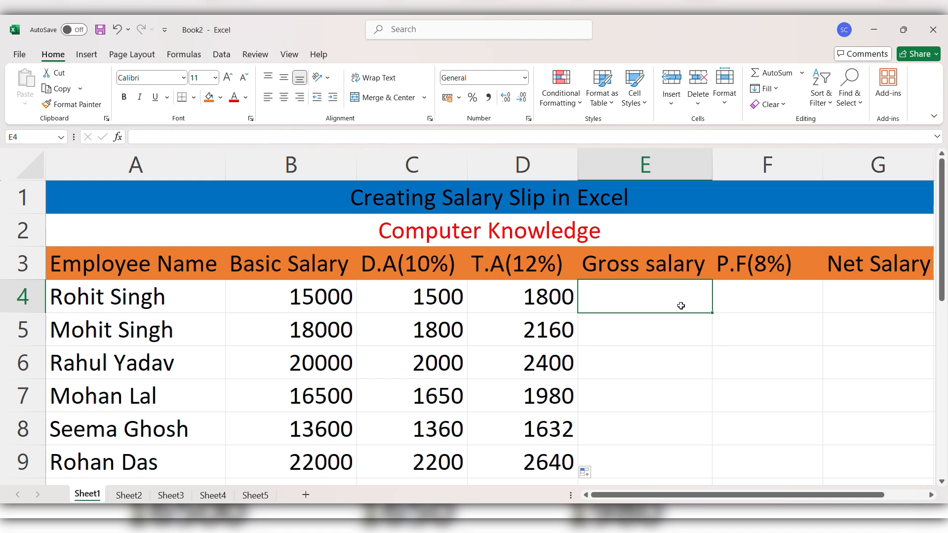
{"action": "type", "text": "="}
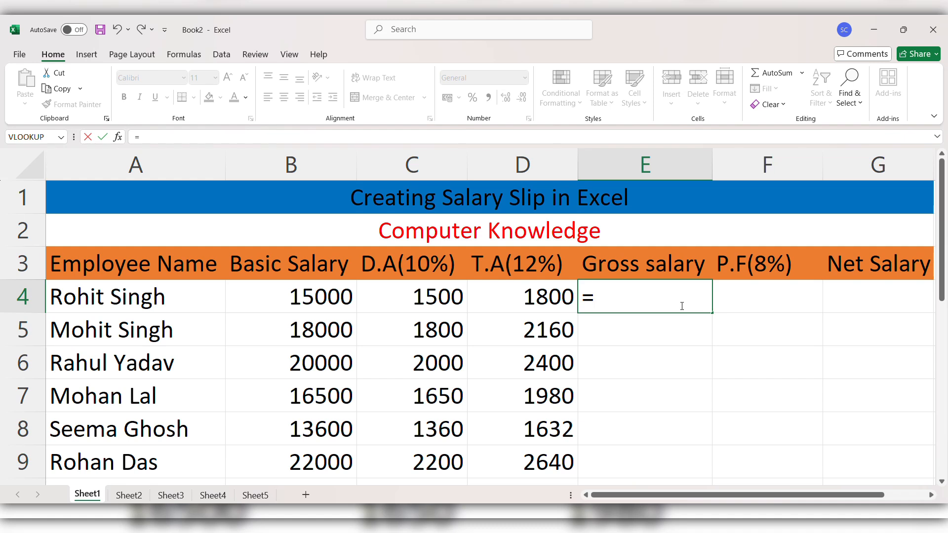
{"action": "type", "text": "s"}
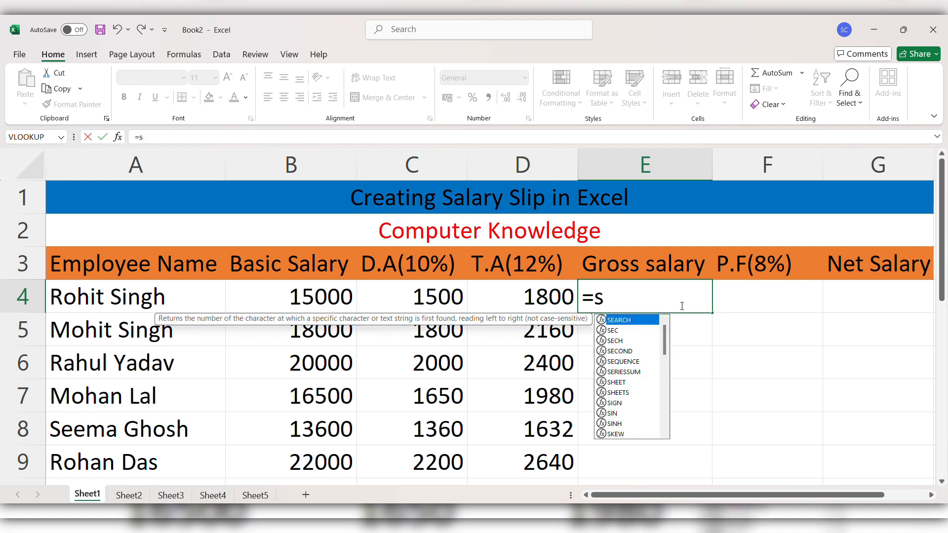
{"action": "type", "text": "um"}
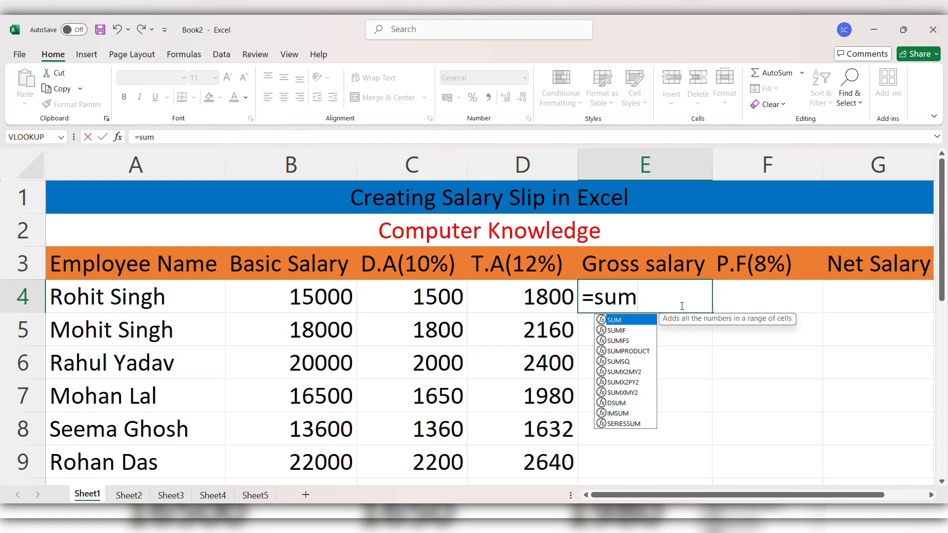
{"action": "type", "text": "("}
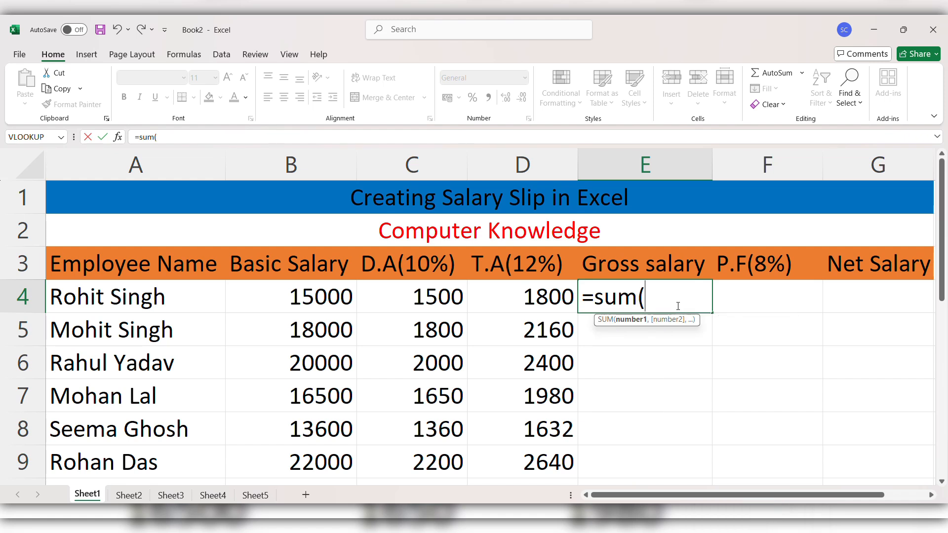
{"action": "left_click", "coordinate": [293, 306]}
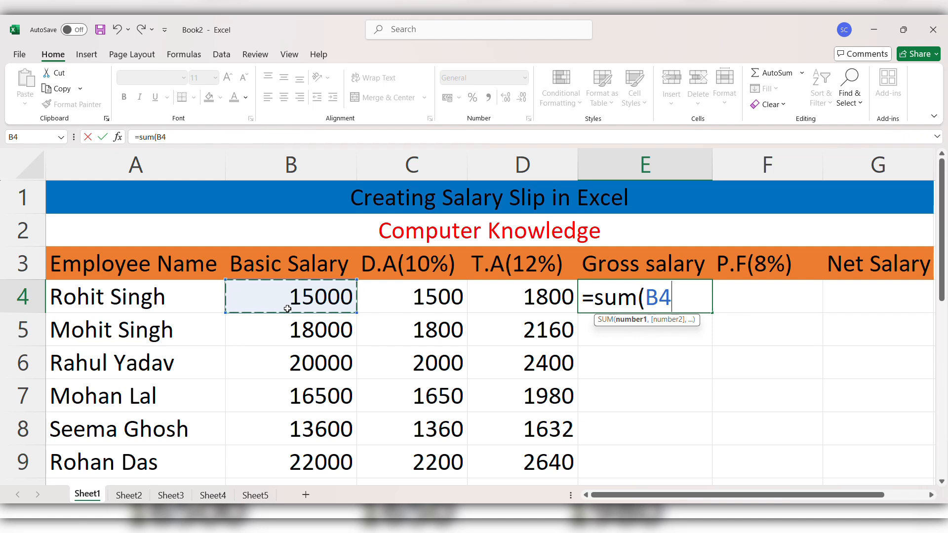
{"action": "key", "text": "shift+Right"}
{"action": "key", "text": "shift+Right"}
{"action": "type", "text": ")"}
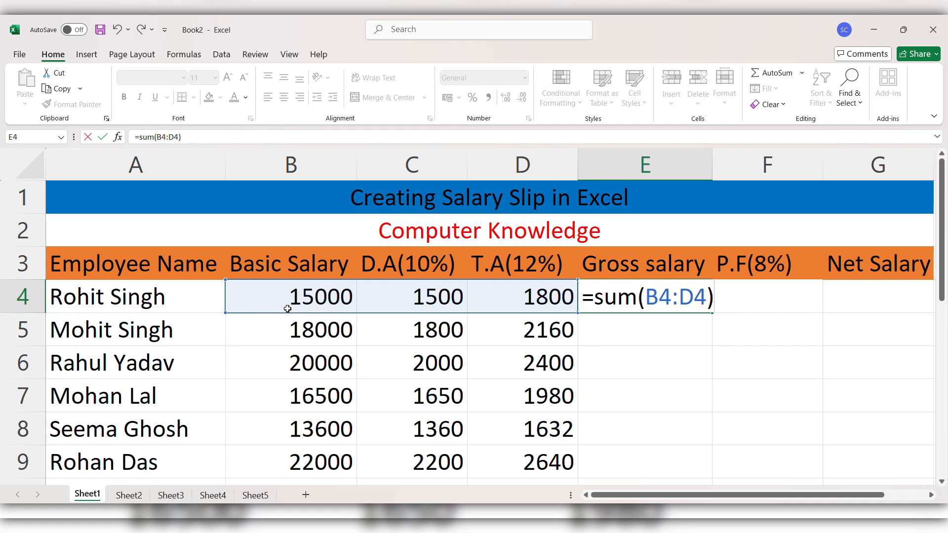
{"action": "key", "text": "Return"}
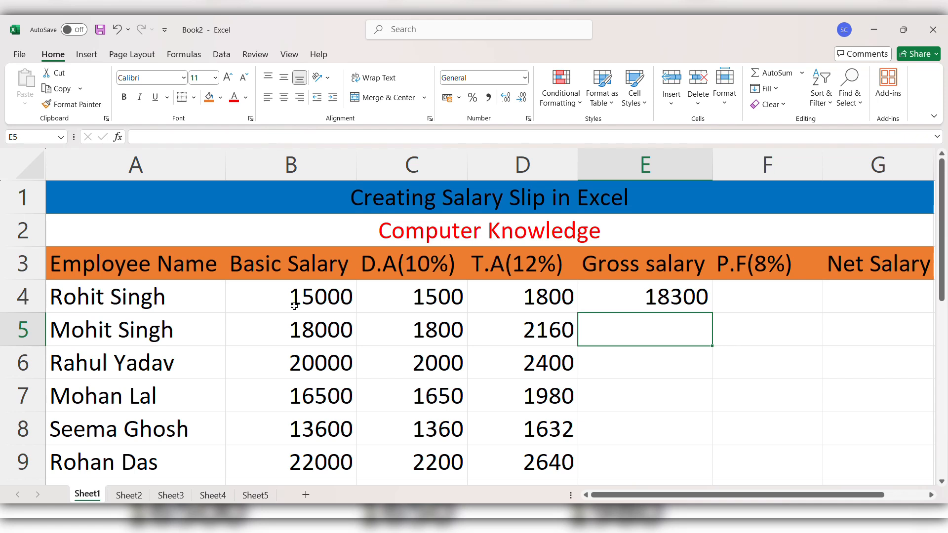
{"action": "left_click", "coordinate": [683, 308]}
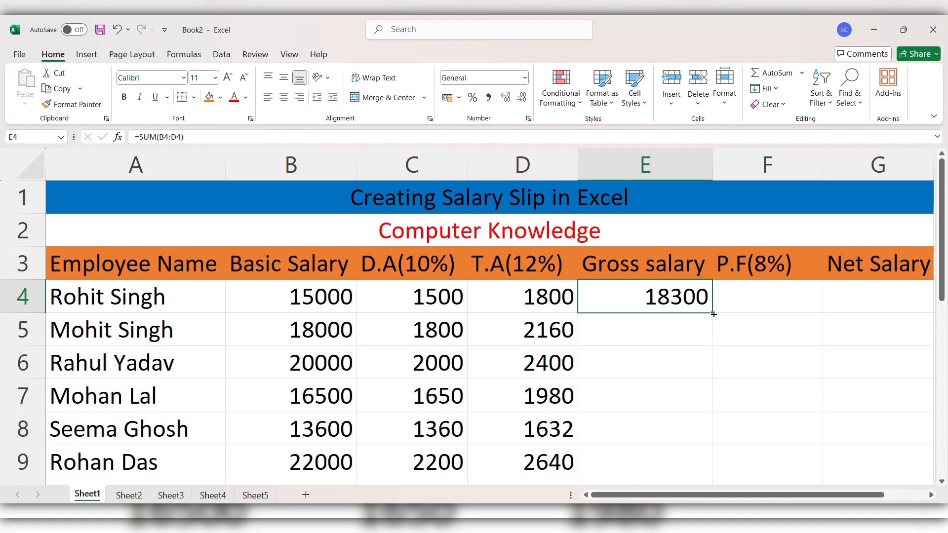
{"action": "double_click", "coordinate": [714, 314]}
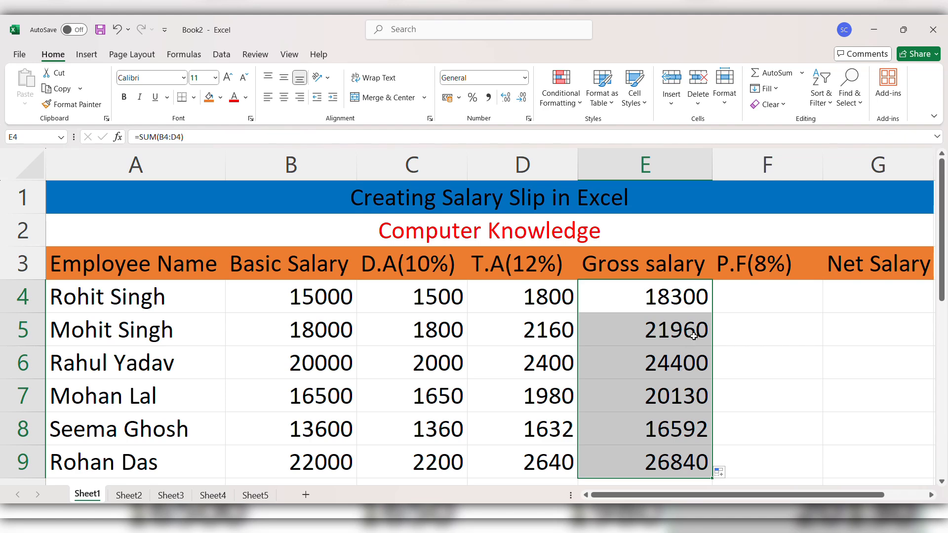
Calculate the P.F in cell F4 with the formula =E4*8% and fill it down to F9.
{"action": "left_click", "coordinate": [775, 289]}
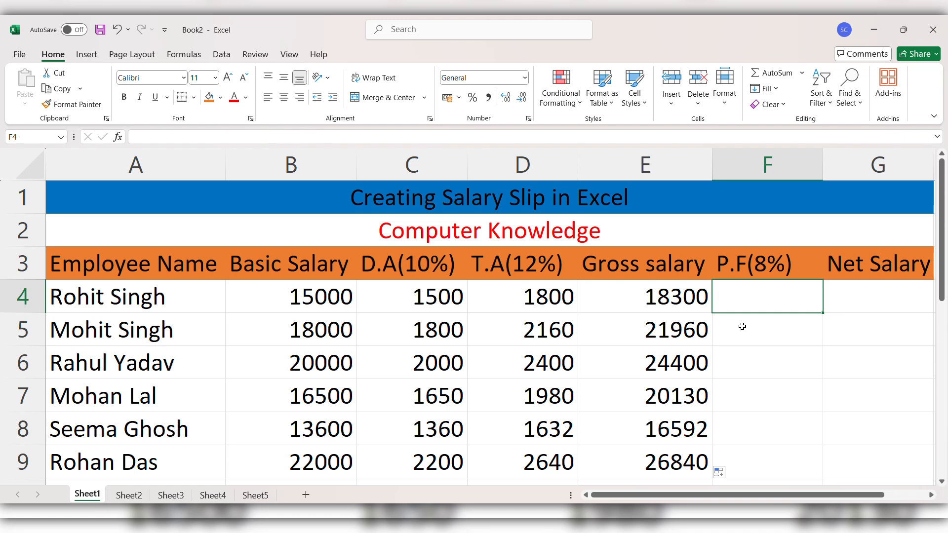
{"action": "type", "text": "="}
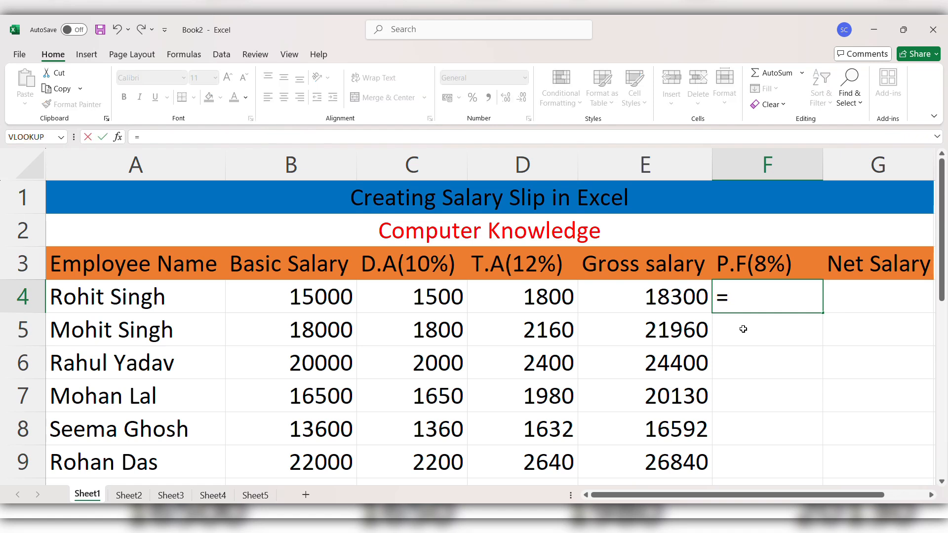
{"action": "left_click", "coordinate": [687, 299]}
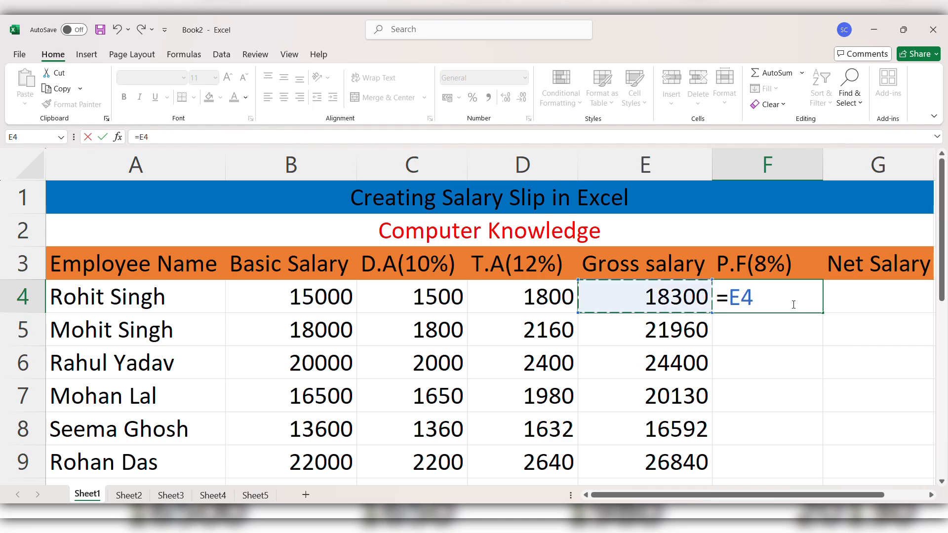
{"action": "type", "text": "*"}
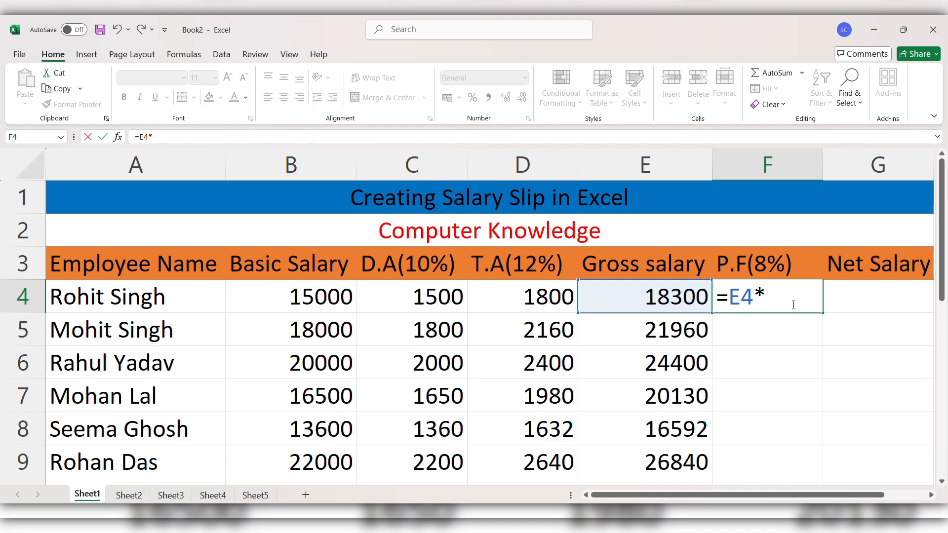
{"action": "type", "text": "8%"}
{"action": "key", "text": "Return"}
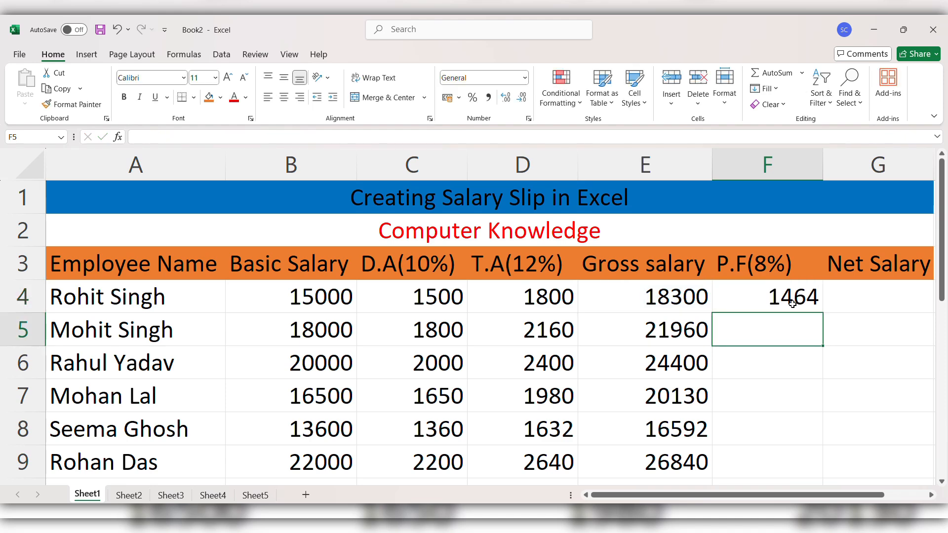
{"action": "left_click", "coordinate": [799, 298]}
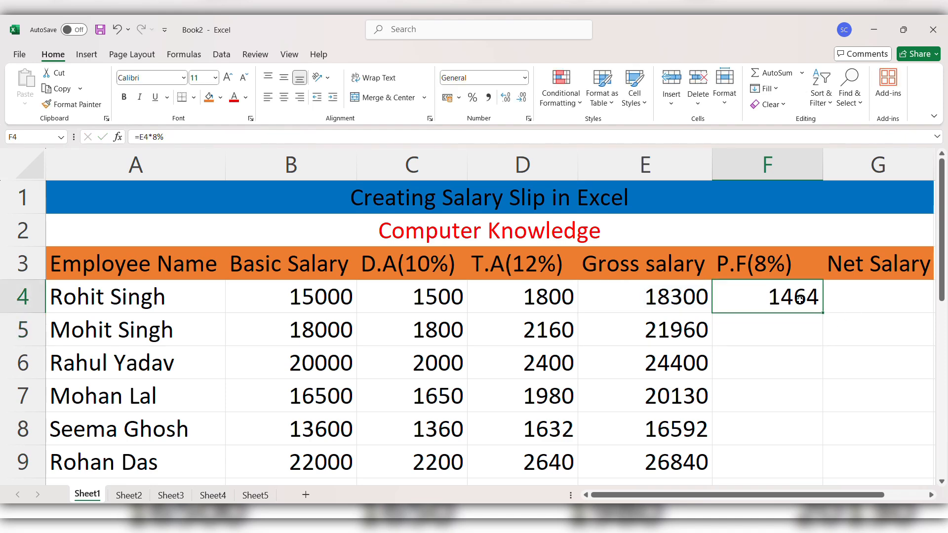
{"action": "double_click", "coordinate": [823, 314]}
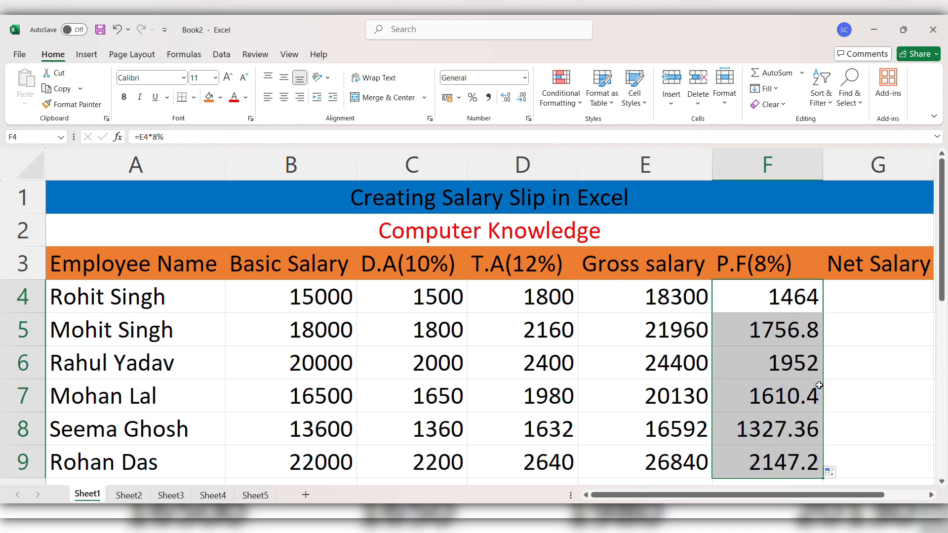
Calculate the net salary in cell G4 with the formula =E4-F4 and fill it down to G9.
{"action": "left_click", "coordinate": [882, 294]}
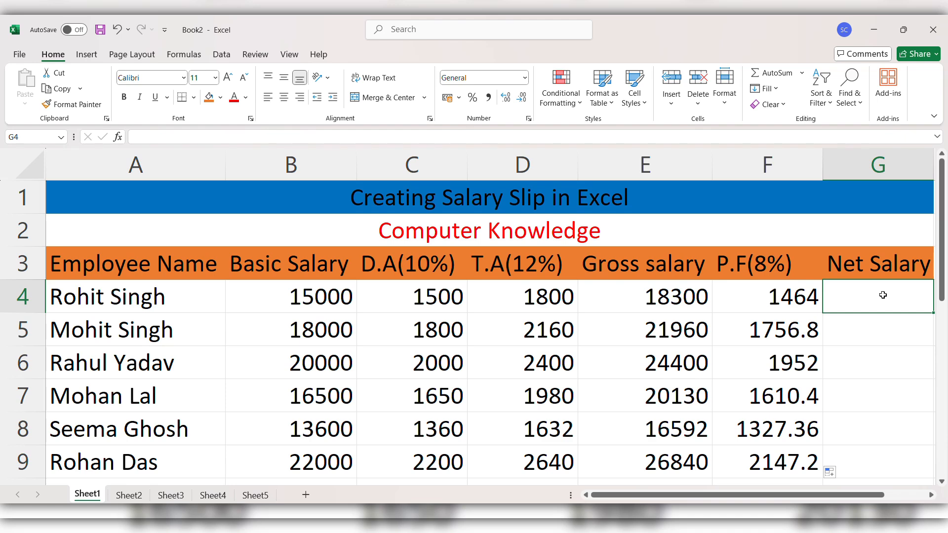
{"action": "type", "text": "="}
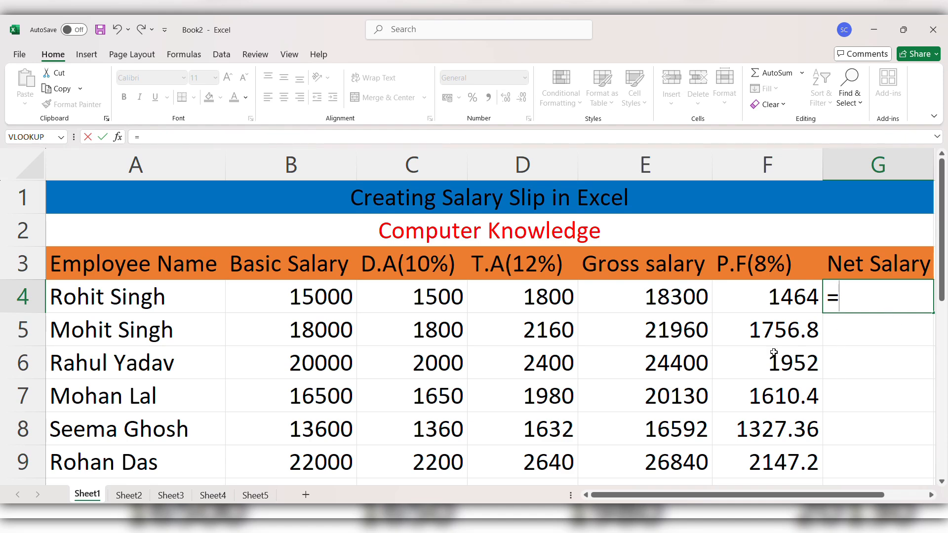
{"action": "left_click", "coordinate": [690, 295]}
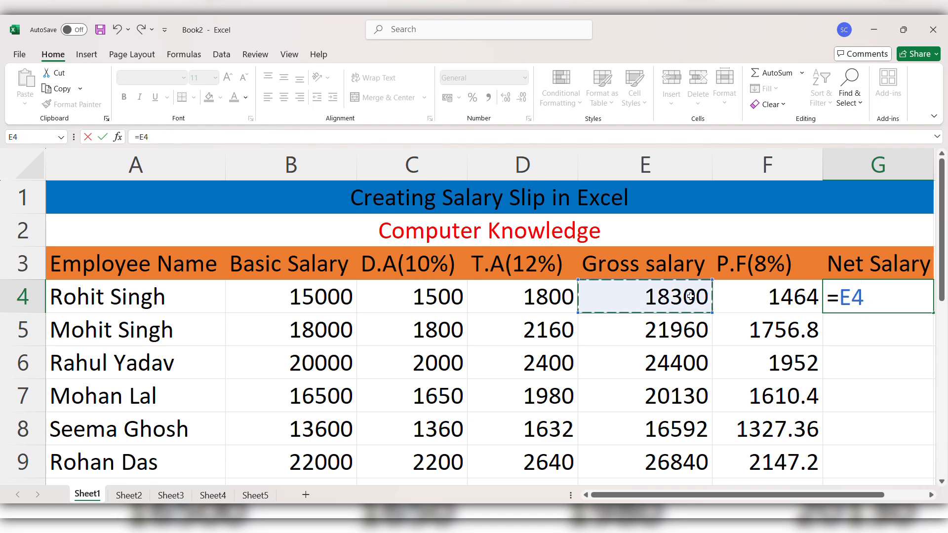
{"action": "type", "text": "-"}
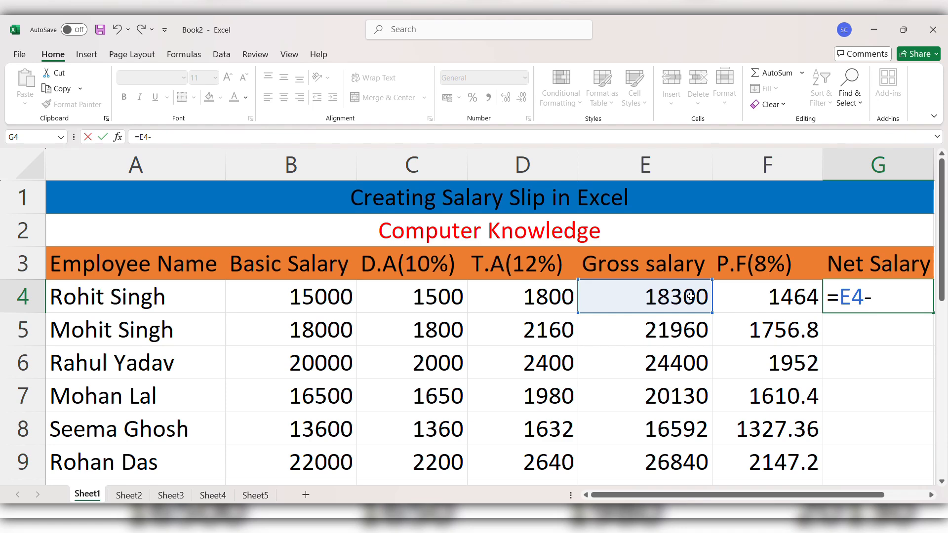
{"action": "left_click", "coordinate": [781, 301]}
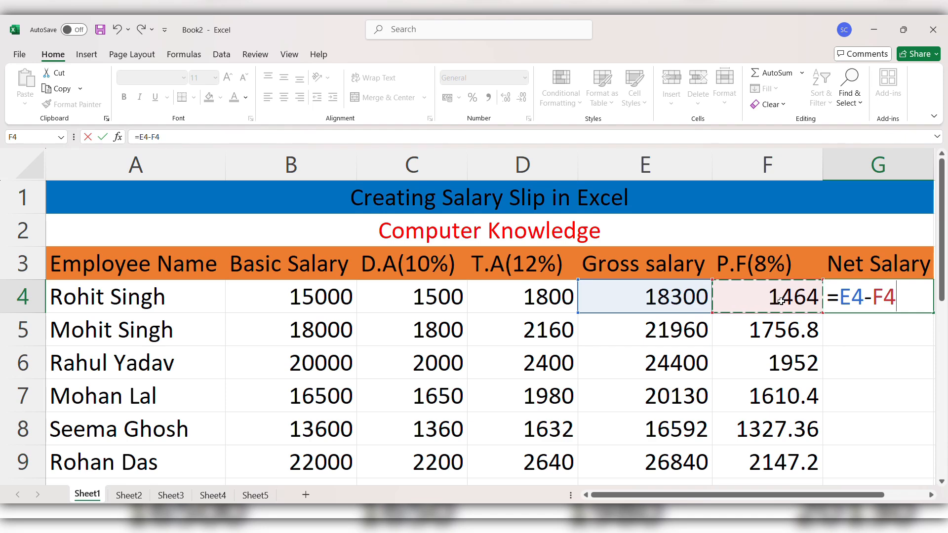
{"action": "key", "text": "Return"}
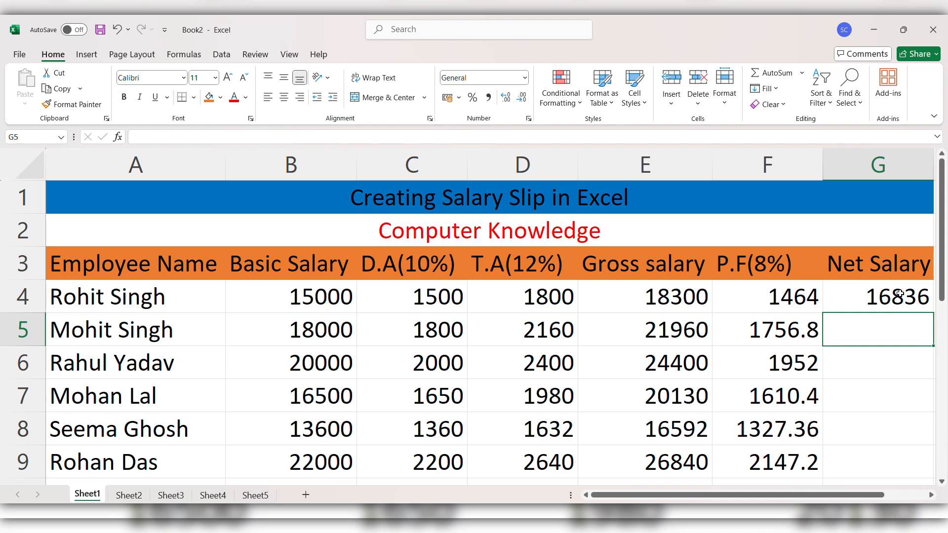
{"action": "left_click", "coordinate": [900, 294]}
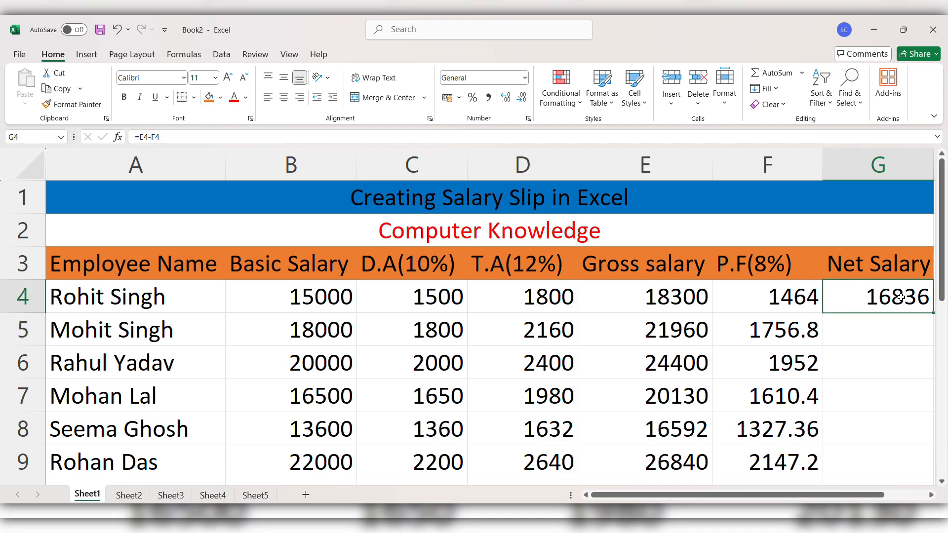
{"action": "double_click", "coordinate": [931, 312]}
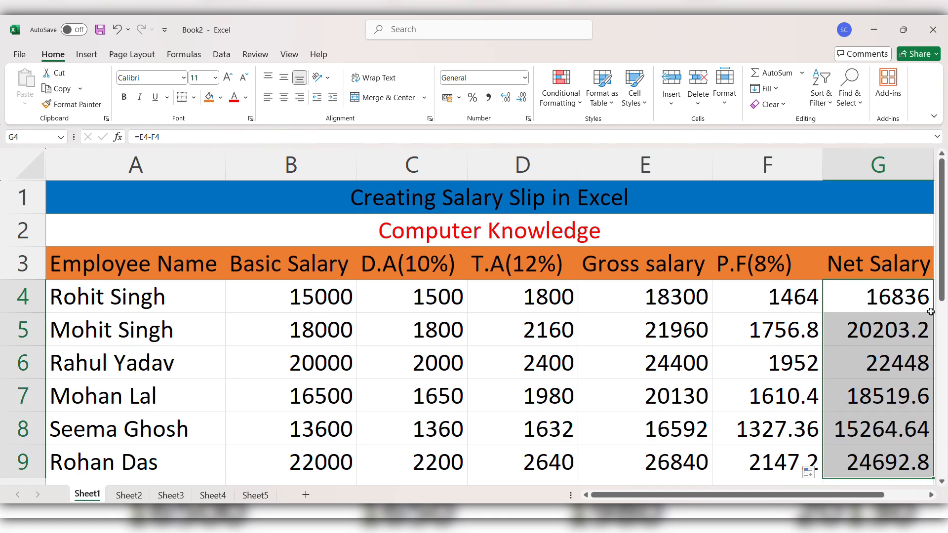
{"action": "scroll", "coordinate": [888, 380], "scroll_direction": "down", "scroll_amount": 1}
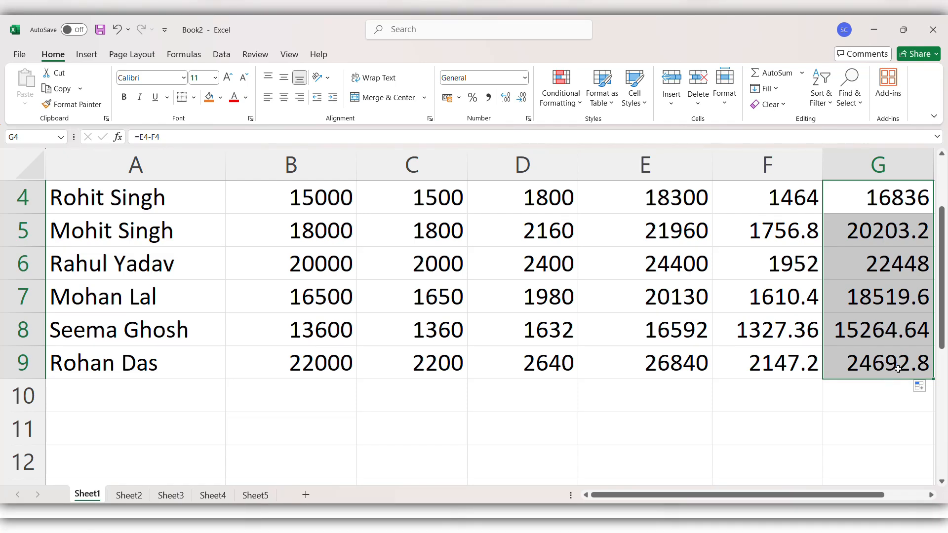
{"action": "scroll", "coordinate": [897, 368], "scroll_direction": "up", "scroll_amount": 1}
{"action": "scroll", "coordinate": [898, 369], "scroll_direction": "down", "scroll_amount": 1}
{"action": "scroll", "coordinate": [897, 369], "scroll_direction": "up", "scroll_amount": 1}
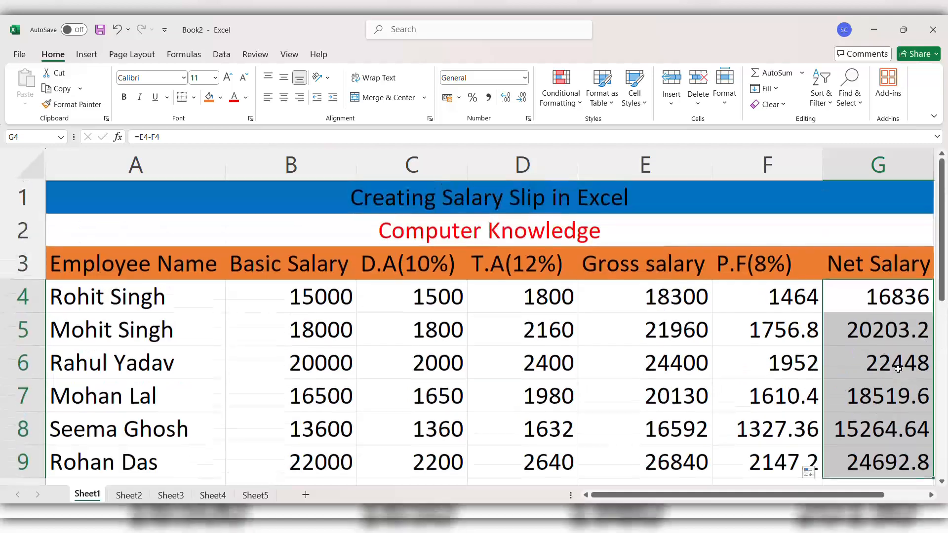